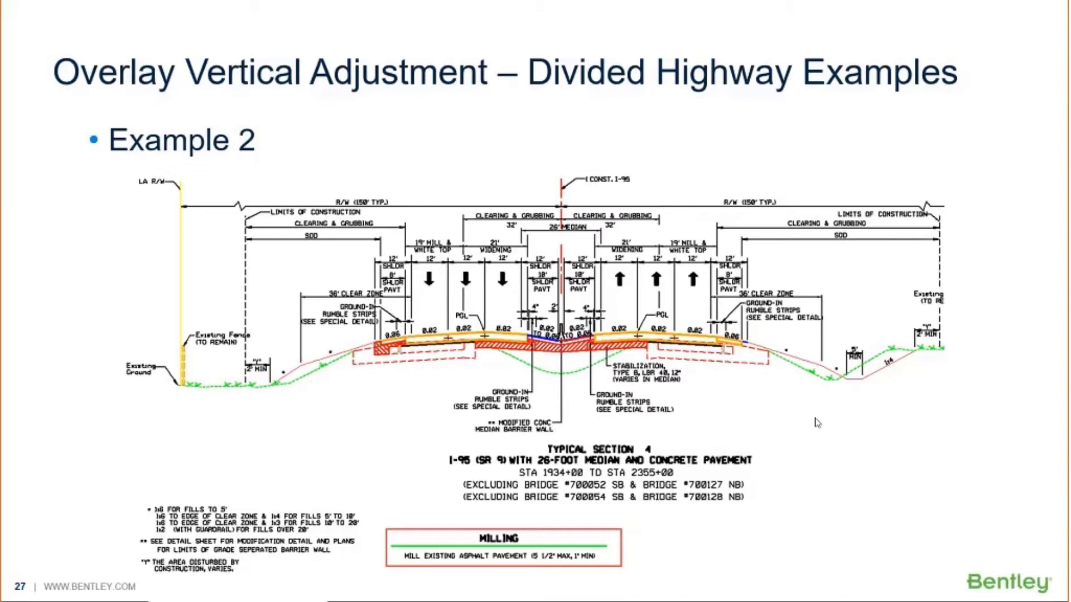
Advance to the Example 2 slide covering widening, 5" max / 1" min milling and best-fit profile
{"action": "key", "text": "Right"}
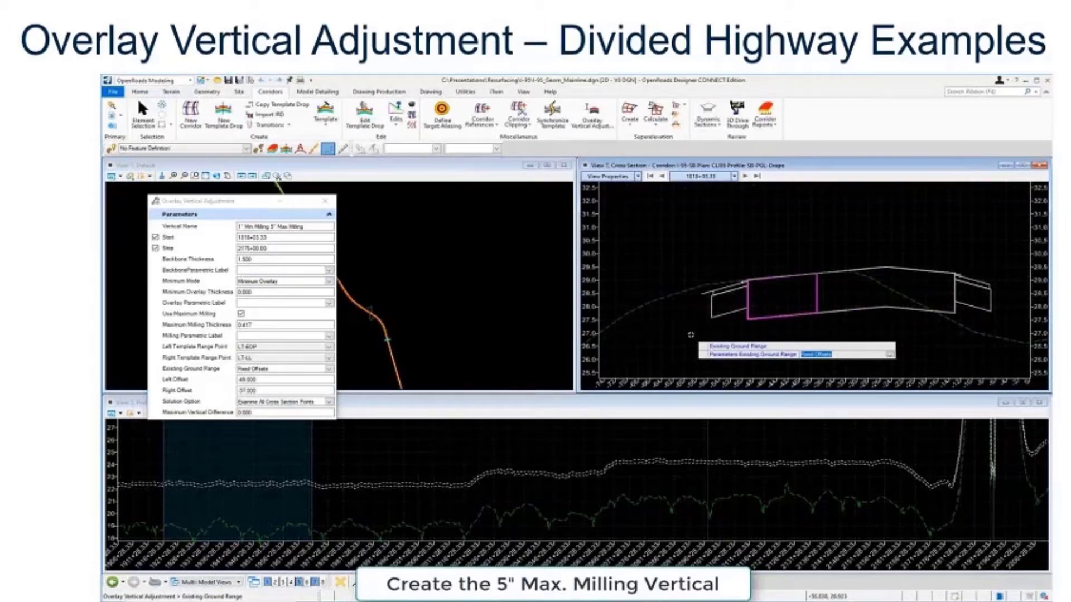
Accept fixed offsets of -49.000 left and -37.000 right, examining all cross-section points
{"action": "left_click", "coordinate": [690, 335]}
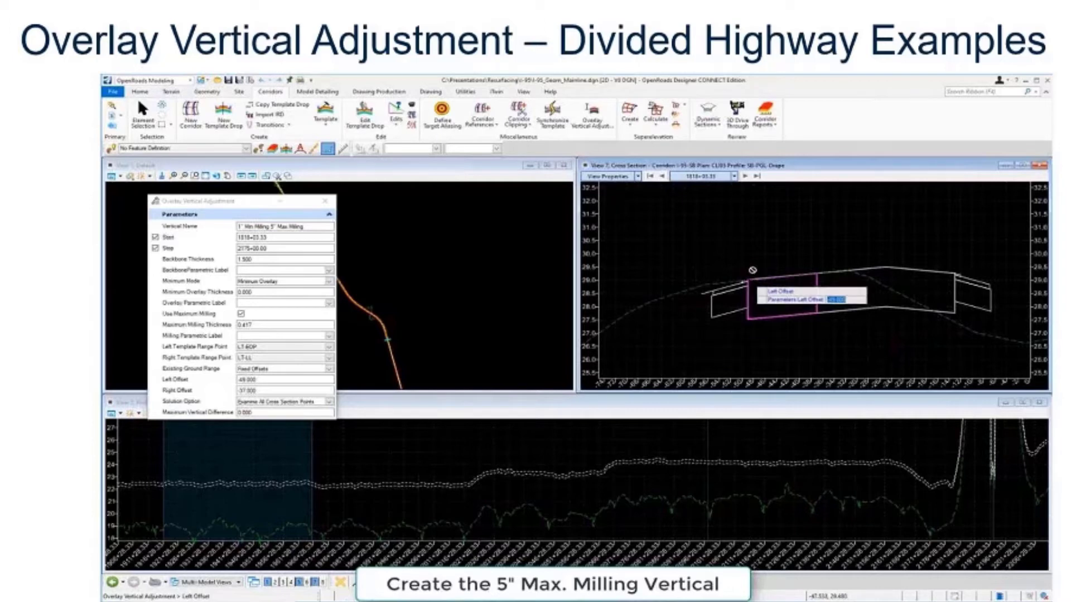
{"action": "key", "text": "Return"}
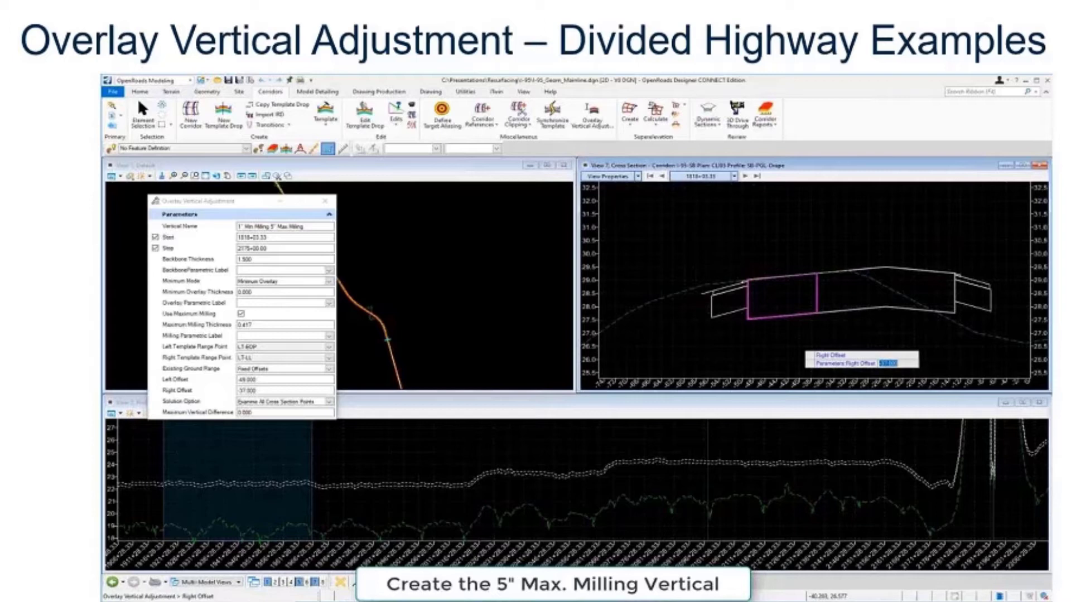
{"action": "key", "text": "Return"}
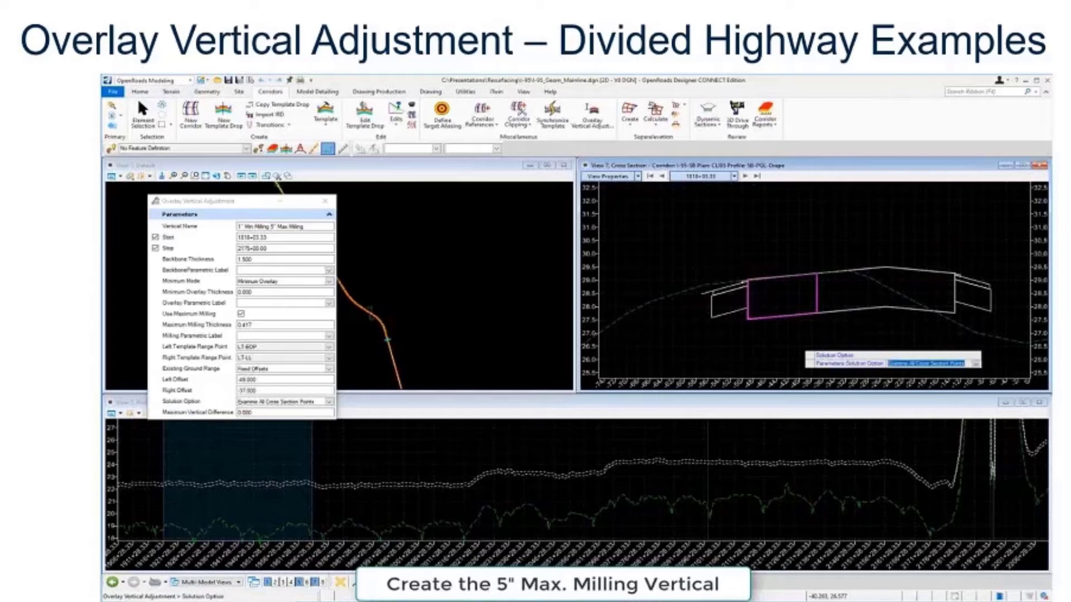
{"action": "key", "text": "Return"}
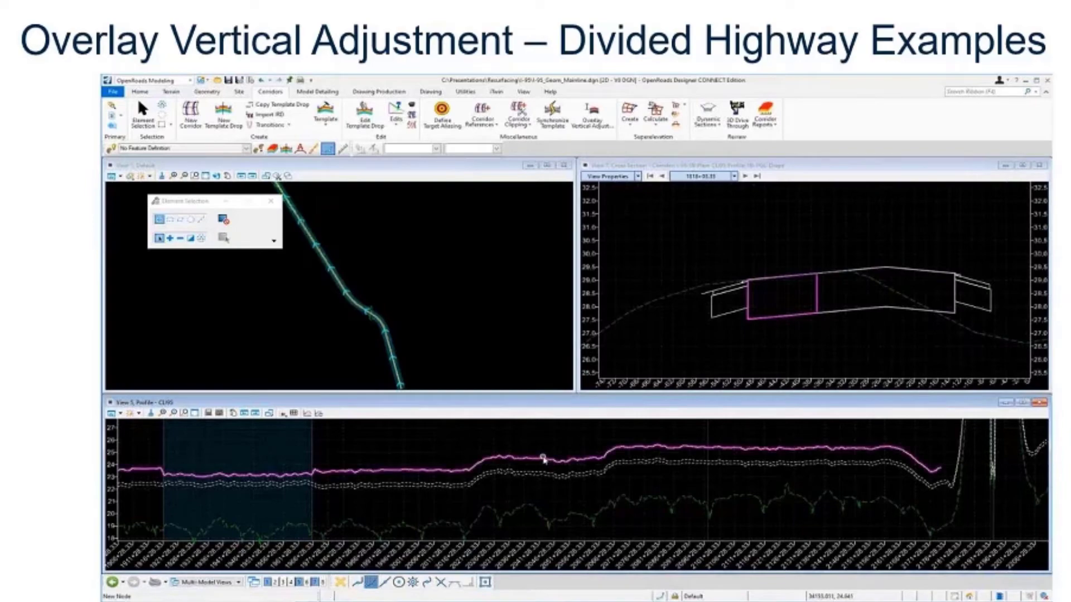
Zoom into the profile view to check the new 1" Min Milling 5" Max Milling profile
{"action": "mouse_move", "coordinate": [542, 462]}
{"action": "scroll", "coordinate": [543, 462], "scroll_direction": "up", "scroll_amount": 5}
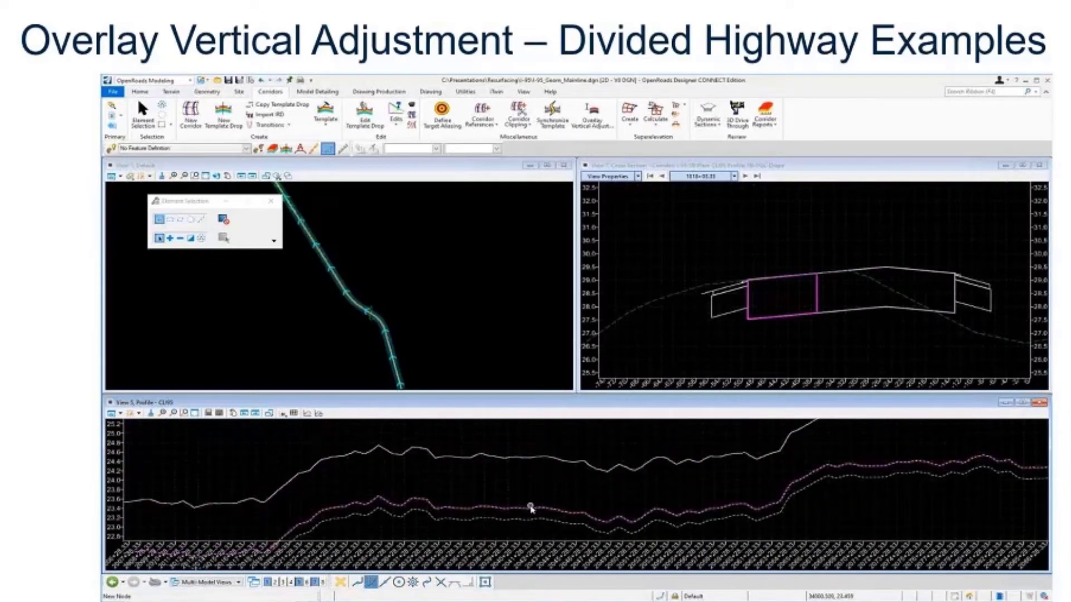
{"action": "mouse_move", "coordinate": [531, 508]}
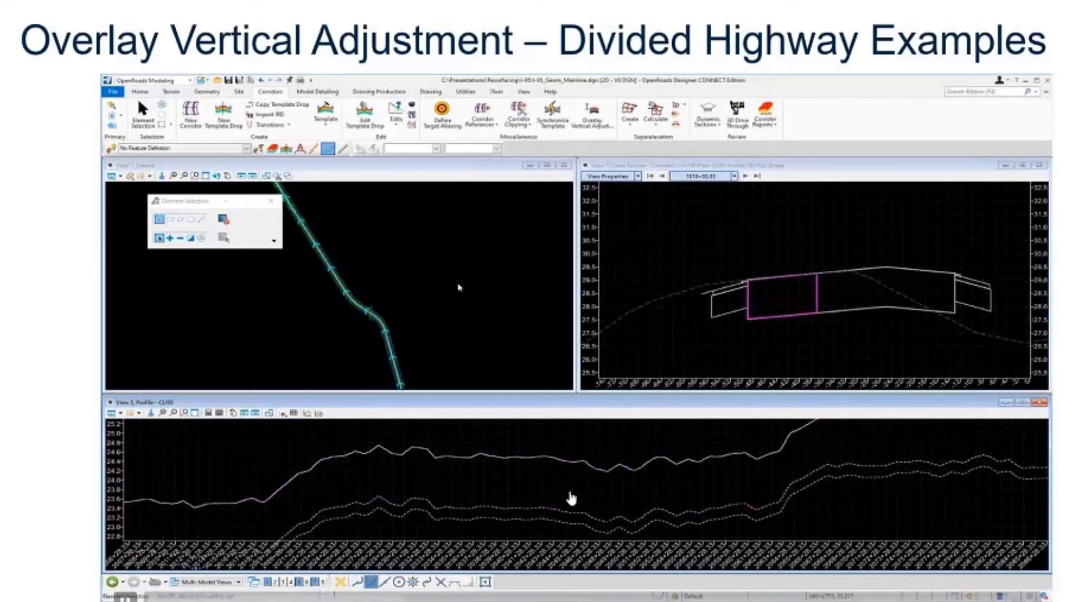
Open the design file I-95_CM_Mainline.dgn
{"action": "left_click", "coordinate": [219, 80]}
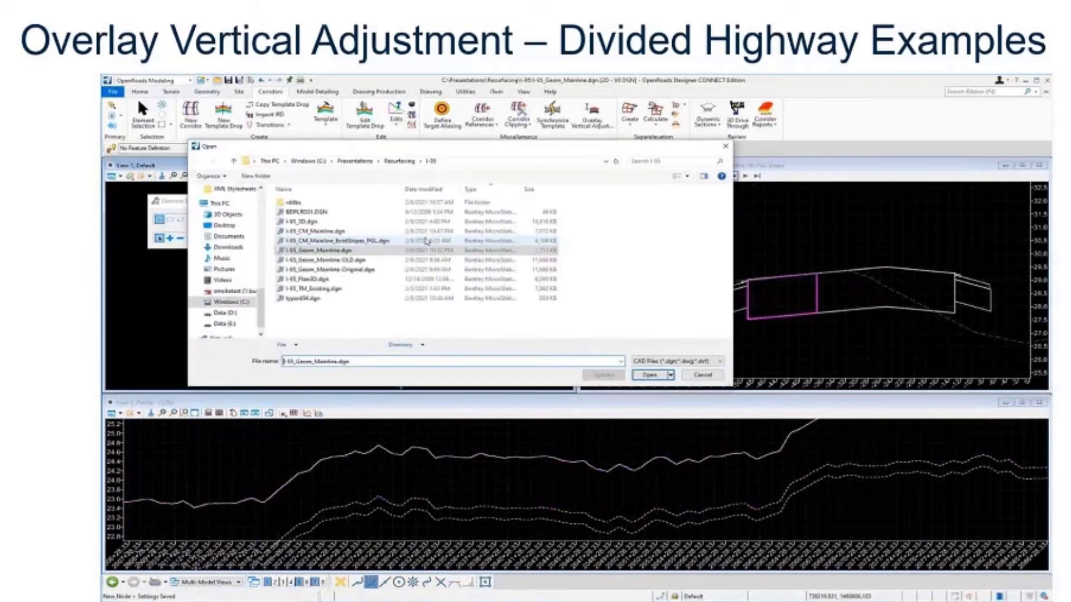
{"action": "left_click", "coordinate": [323, 231]}
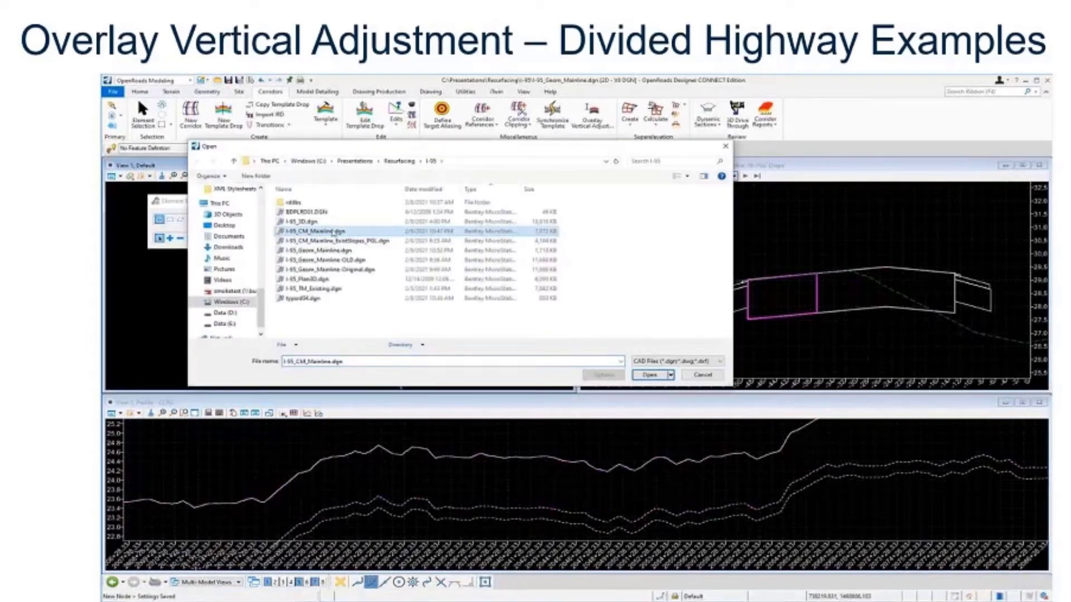
{"action": "left_click", "coordinate": [650, 375]}
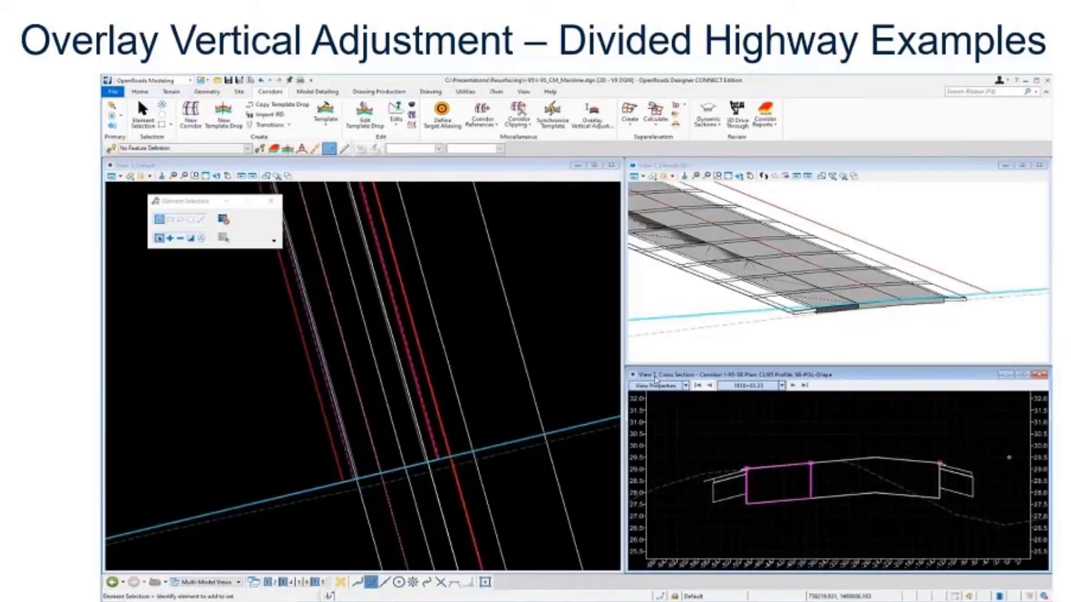
Set corridor I-95-SB's Profile Name to 1" Min Milling 5" Max Milling
{"action": "left_click", "coordinate": [480, 380]}
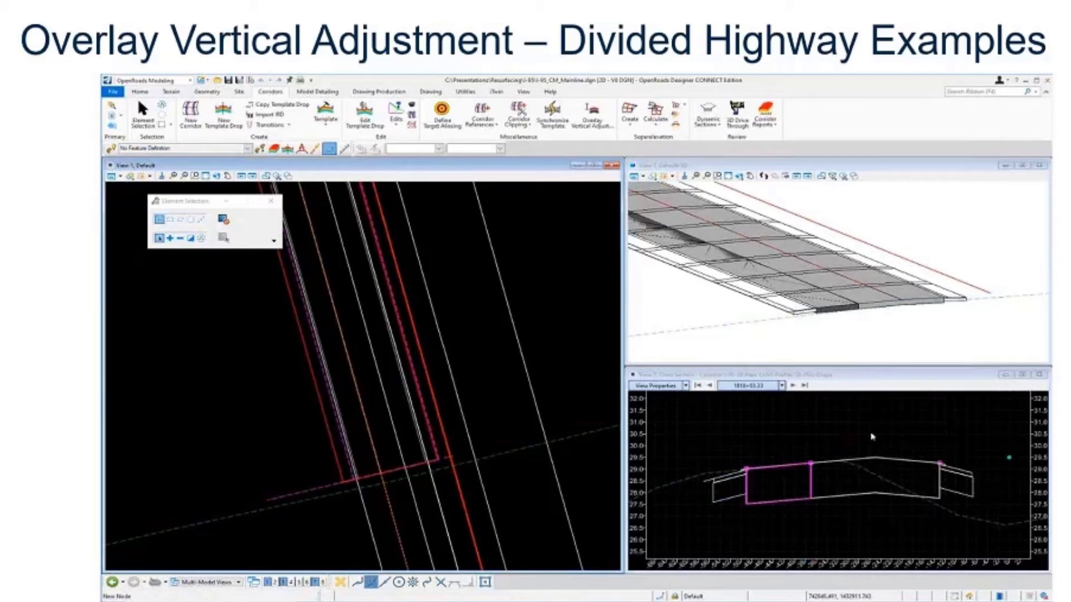
{"action": "left_click", "coordinate": [472, 458]}
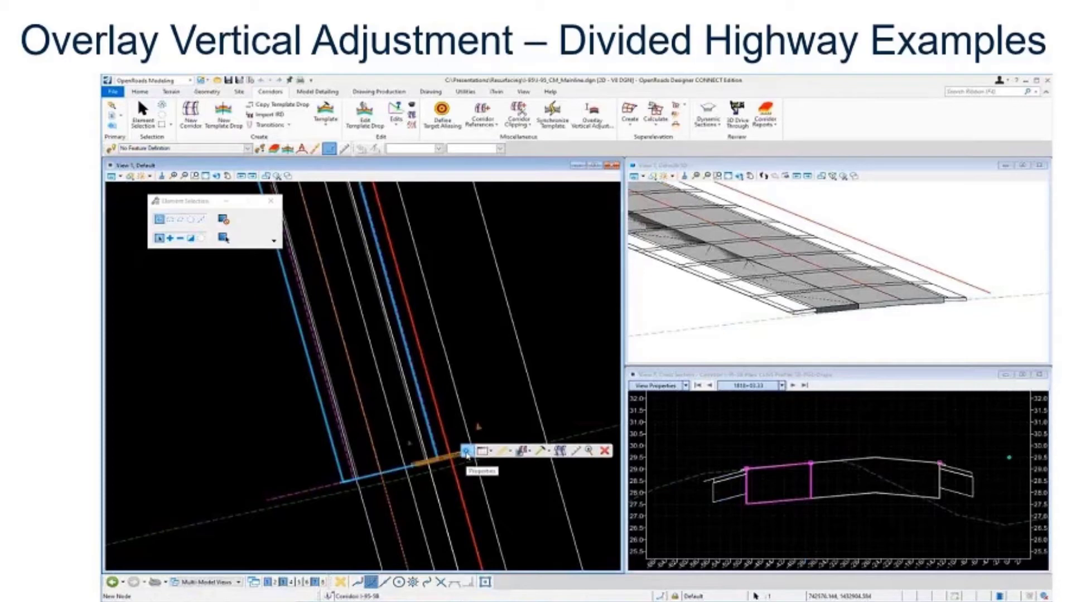
{"action": "left_click", "coordinate": [467, 453]}
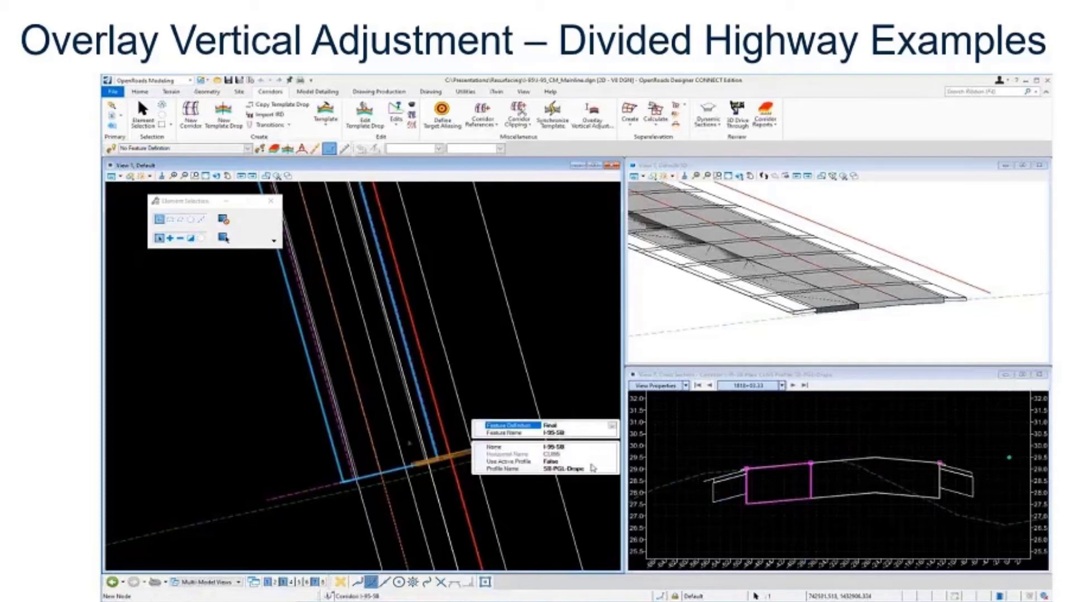
{"action": "left_click", "coordinate": [611, 470]}
{"action": "left_click", "coordinate": [612, 470]}
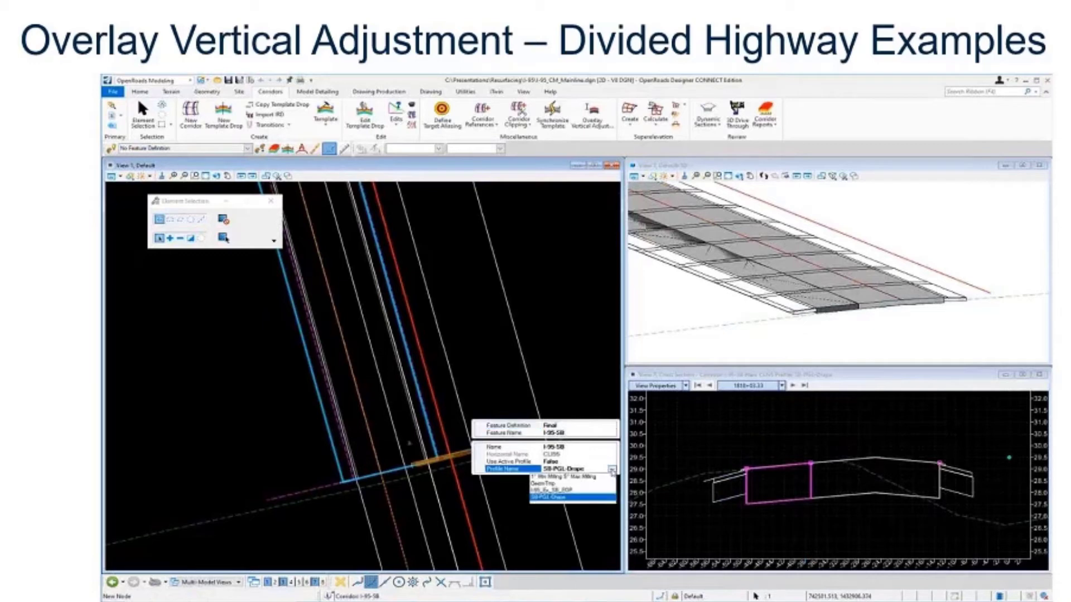
{"action": "left_click", "coordinate": [568, 483]}
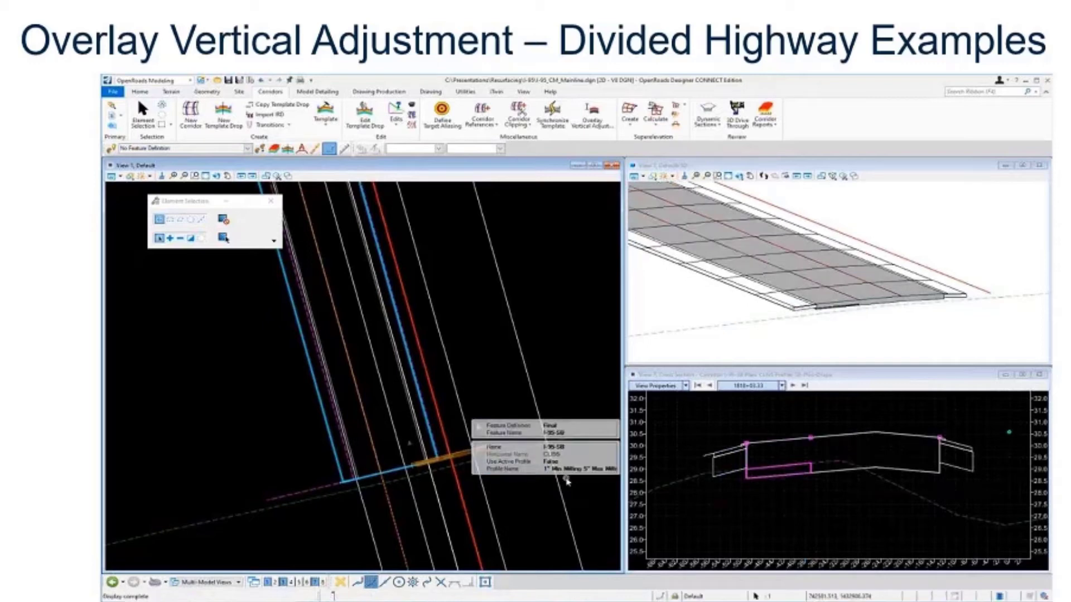
Open a corridor cross section at a station picked on the alignment via Locate Station Via Datapoint
{"action": "left_click", "coordinate": [764, 529]}
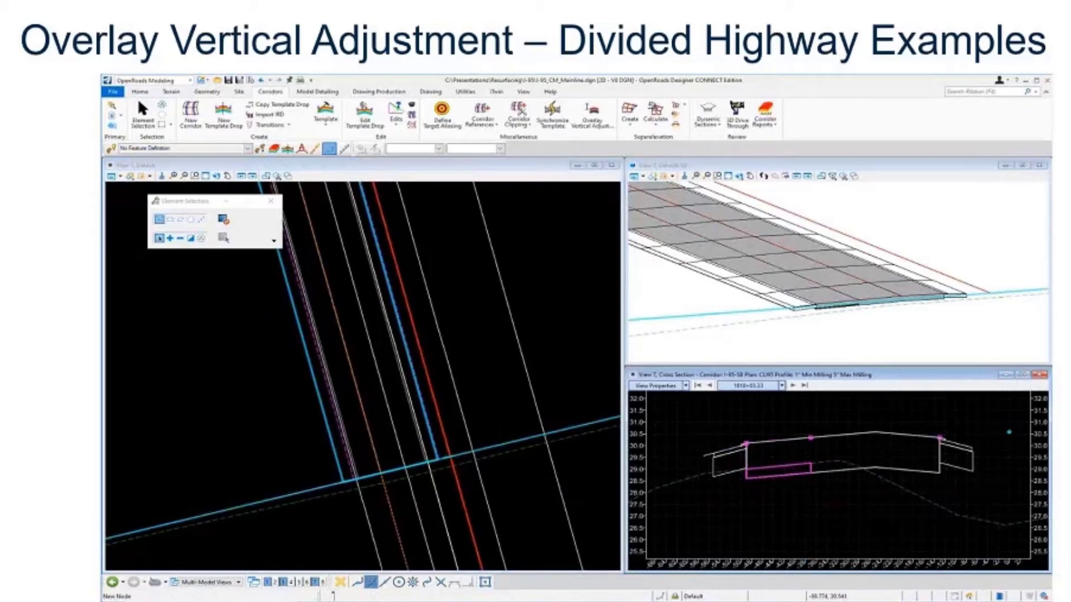
{"action": "scroll", "coordinate": [895, 323], "scroll_direction": "down", "scroll_amount": 2}
{"action": "scroll", "coordinate": [873, 330], "scroll_direction": "down", "scroll_amount": 2}
{"action": "scroll", "coordinate": [766, 306], "scroll_direction": "down", "scroll_amount": 3}
{"action": "scroll", "coordinate": [430, 442], "scroll_direction": "up", "scroll_amount": 4}
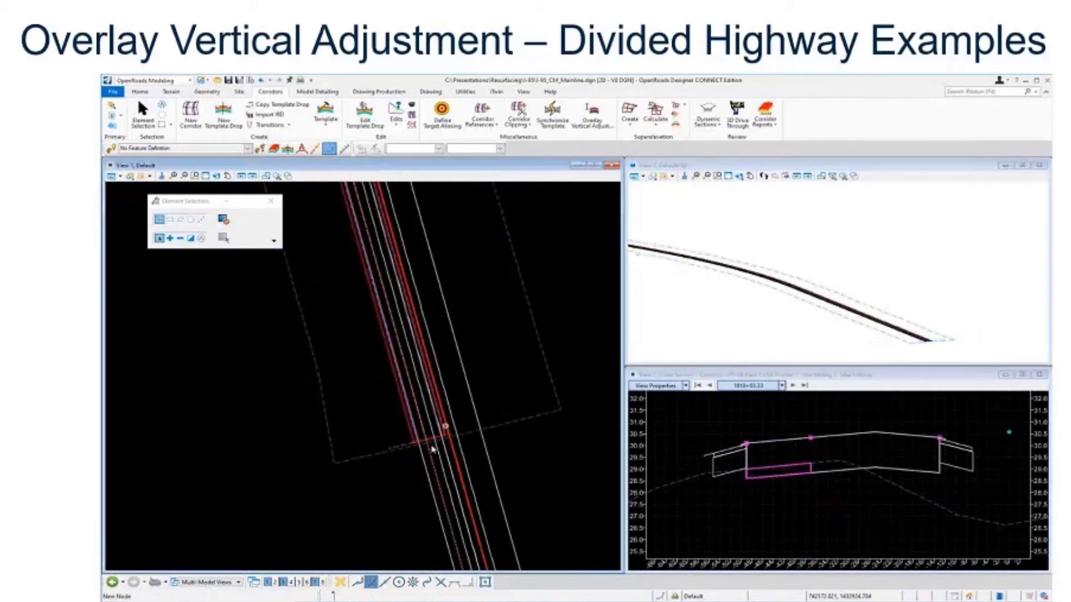
{"action": "scroll", "coordinate": [431, 449], "scroll_direction": "down", "scroll_amount": 3}
{"action": "scroll", "coordinate": [378, 359], "scroll_direction": "up", "scroll_amount": 2}
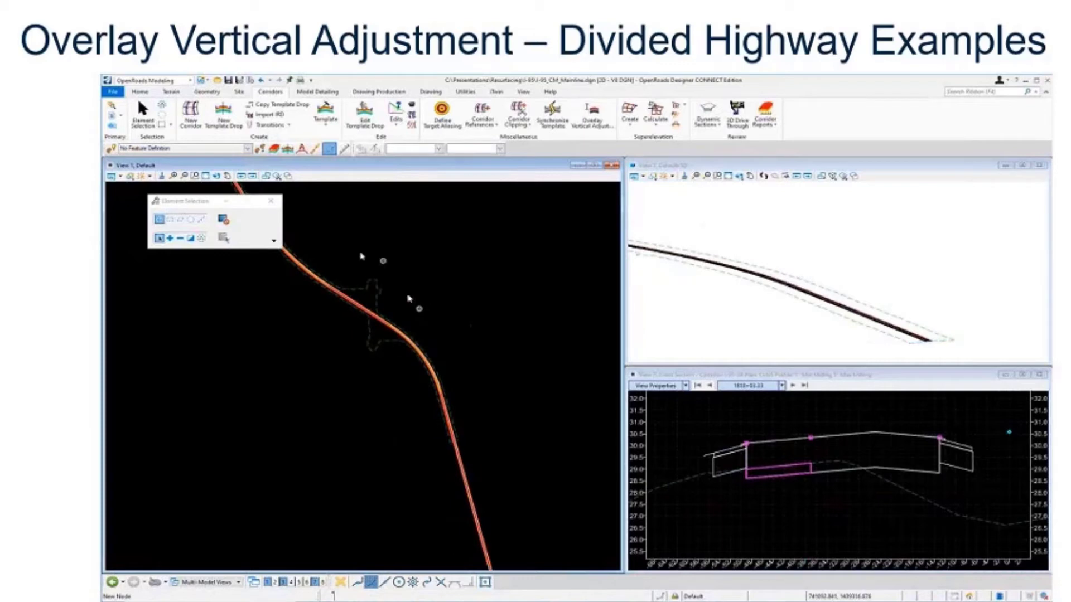
{"action": "scroll", "coordinate": [780, 514], "scroll_direction": "down", "scroll_amount": 3}
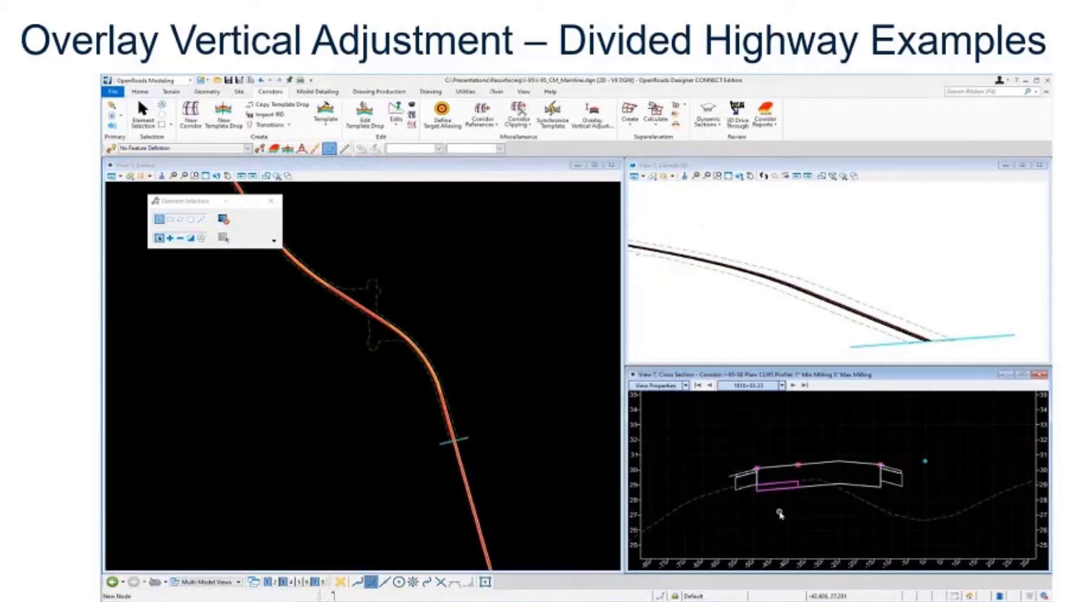
{"action": "right_click", "coordinate": [780, 514]}
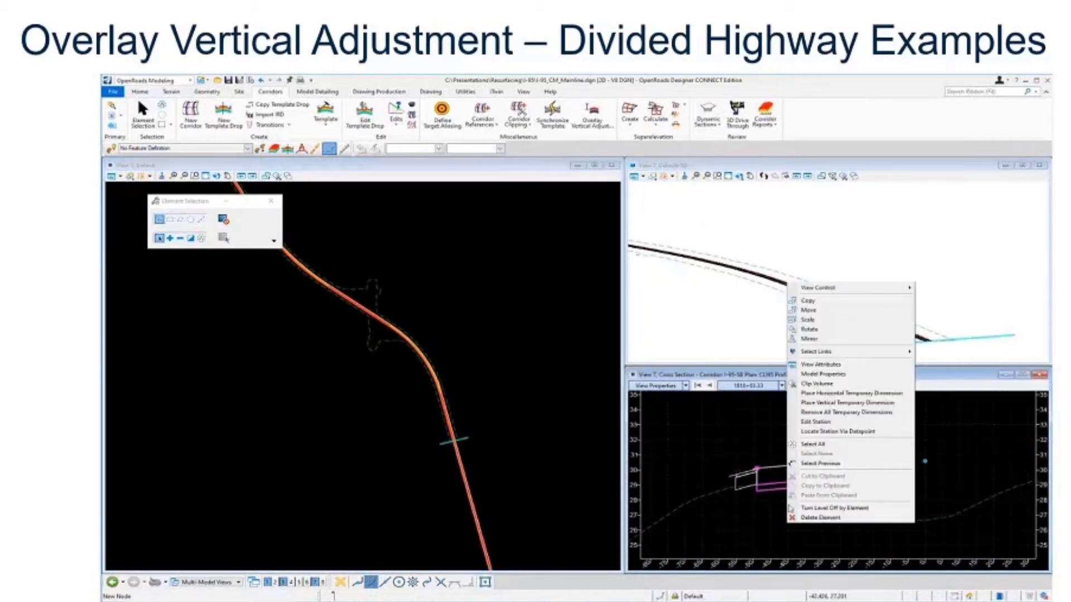
{"action": "left_click", "coordinate": [838, 431]}
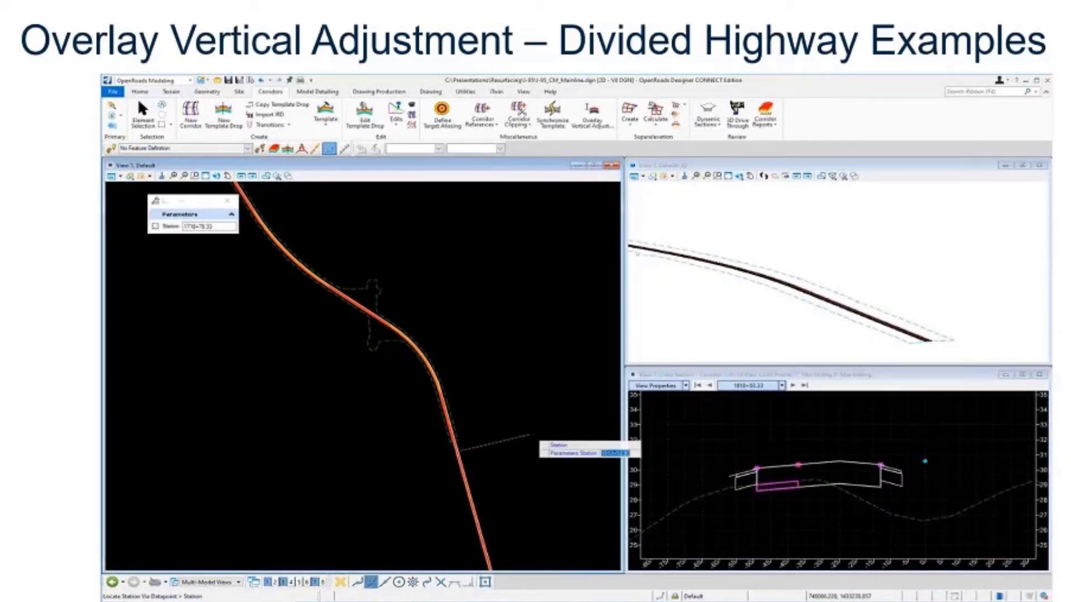
{"action": "left_click", "coordinate": [483, 347]}
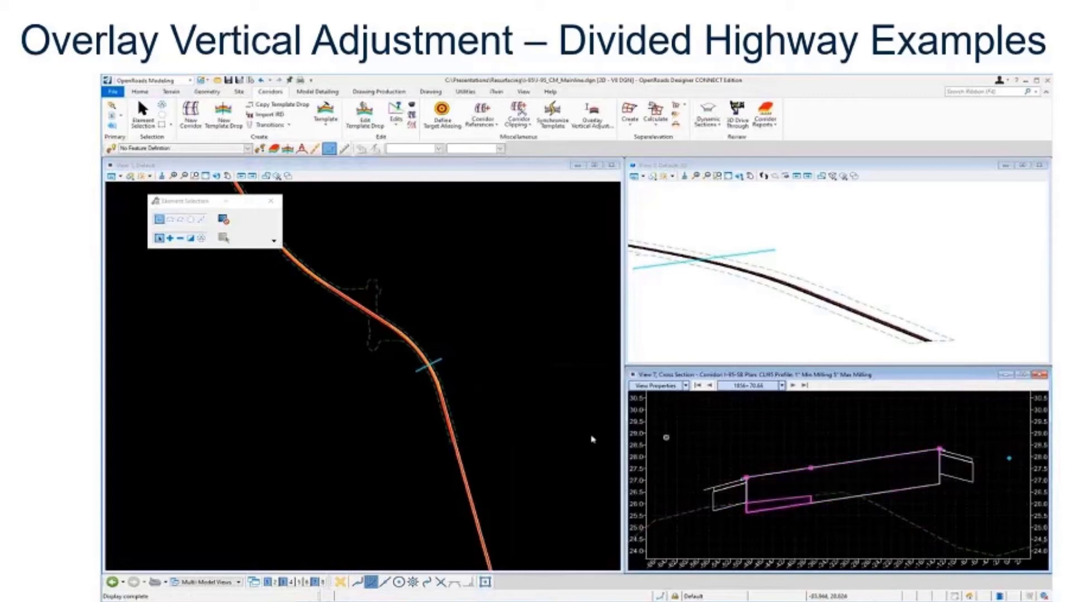
Step through the next three stations, then section the corridor at station 1820+82.74
{"action": "left_click", "coordinate": [793, 386]}
{"action": "left_click", "coordinate": [794, 386]}
{"action": "left_click", "coordinate": [793, 385]}
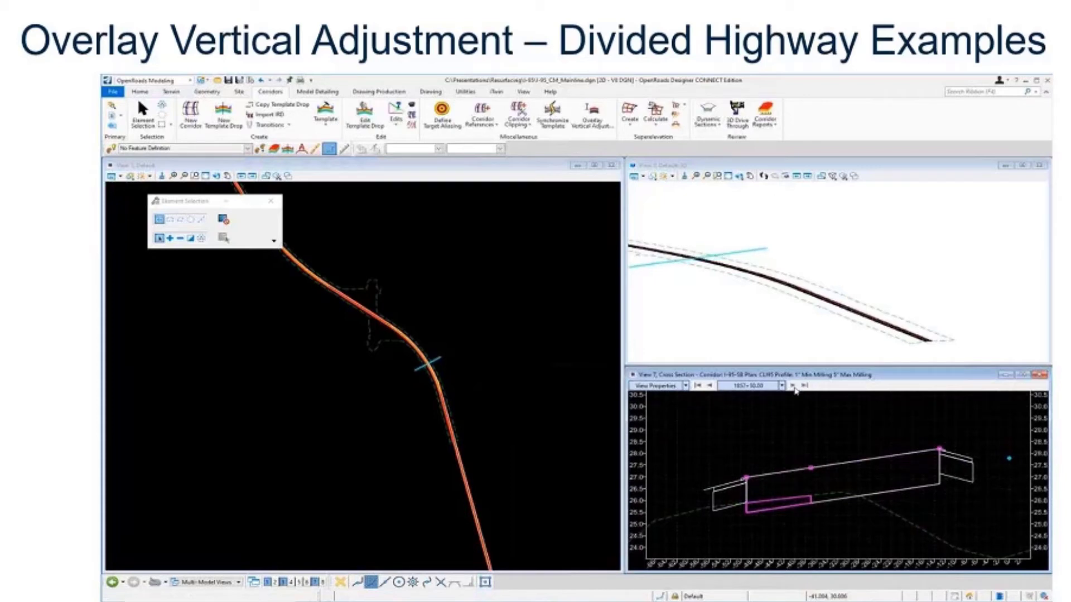
{"action": "right_click", "coordinate": [769, 429]}
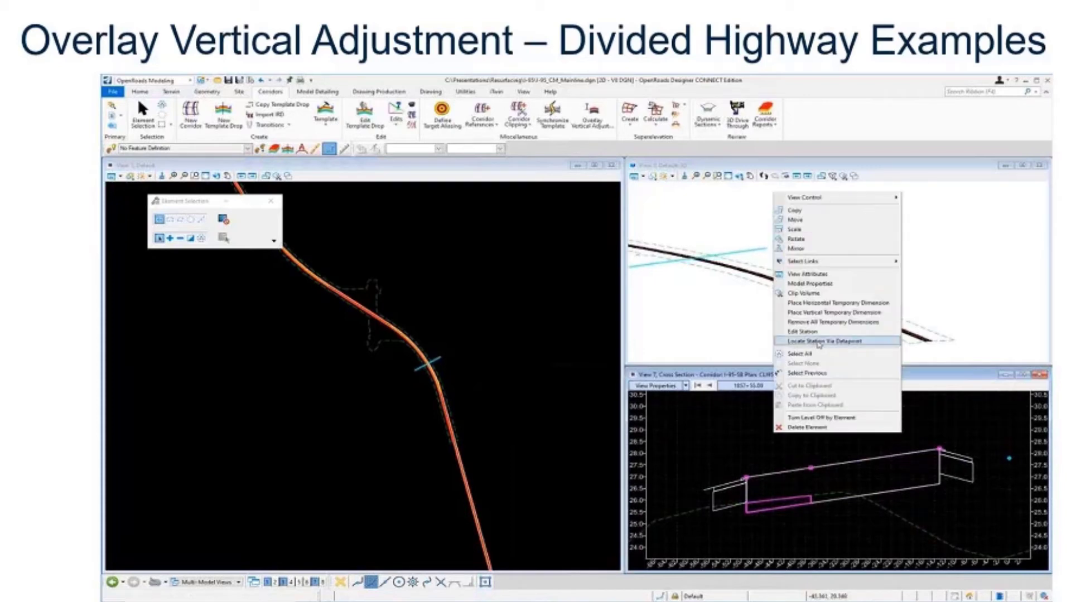
{"action": "left_click", "coordinate": [819, 342]}
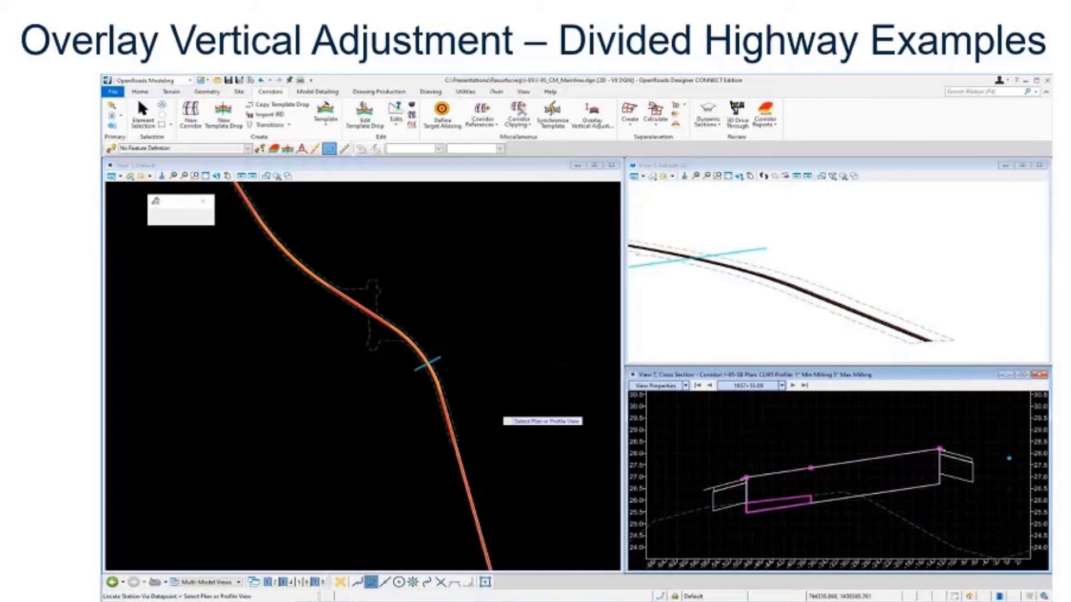
{"action": "left_click", "coordinate": [358, 237]}
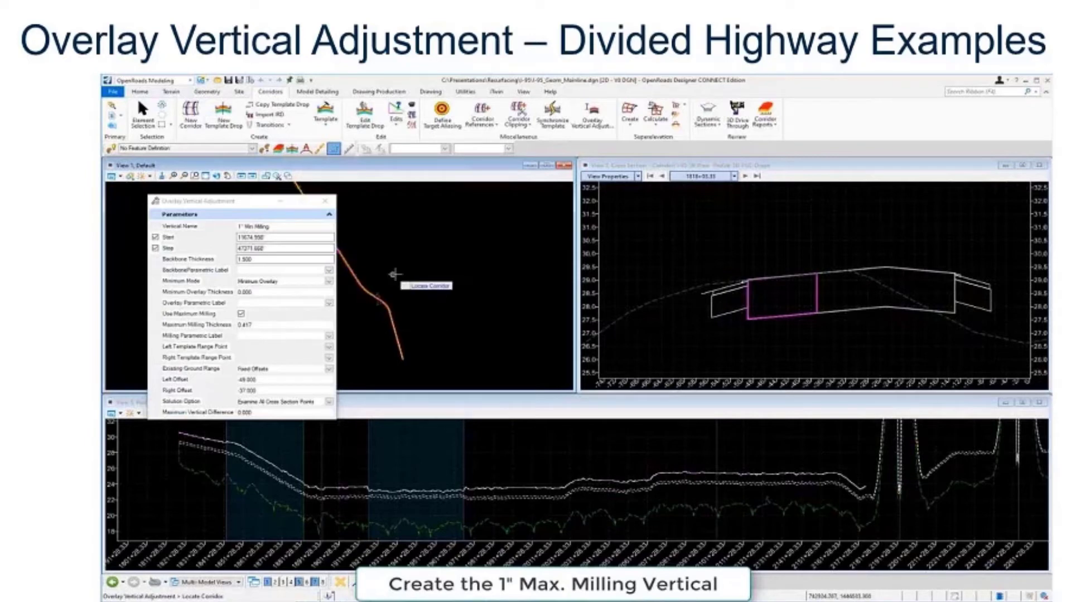
Define 1" Min Milling on I-95-SB from 1818+03.33, backbone 1.500, zero overlay, 0.083 max milling
{"action": "left_click", "coordinate": [364, 291]}
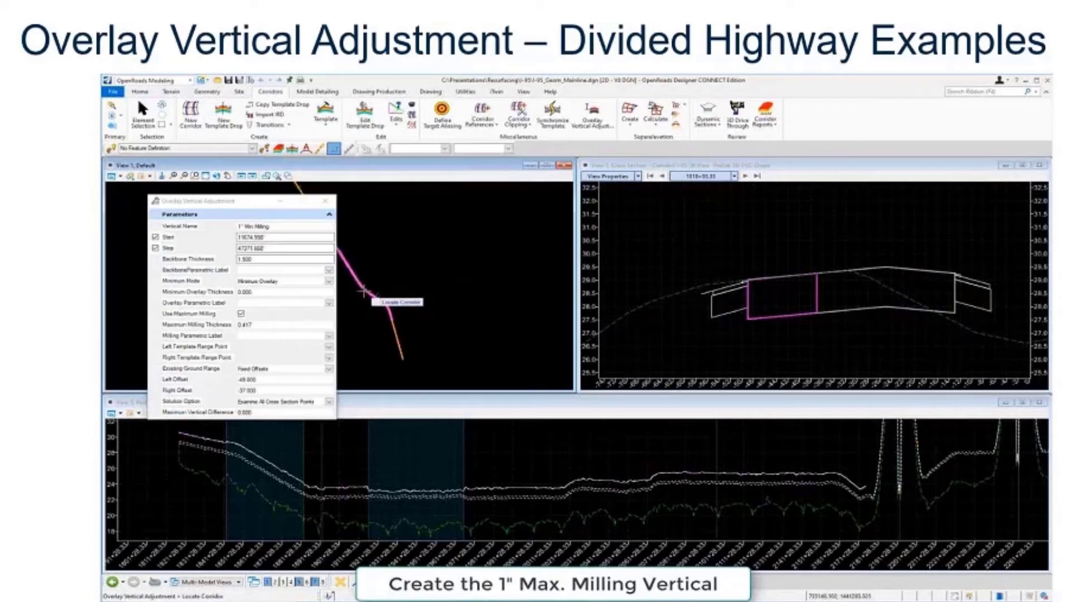
{"action": "left_click", "coordinate": [418, 275]}
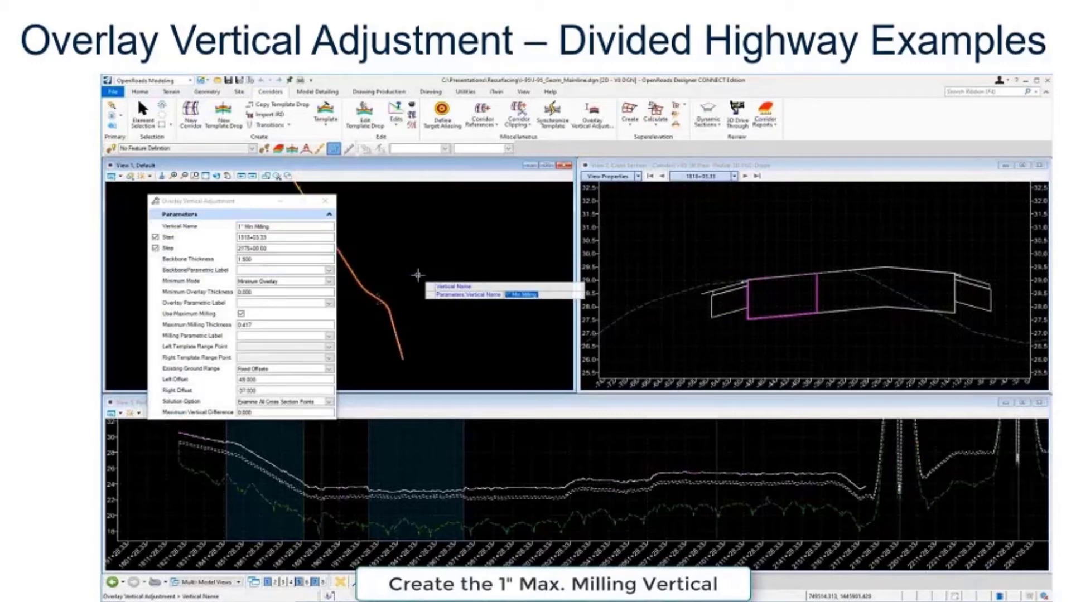
{"action": "left_click", "coordinate": [417, 275]}
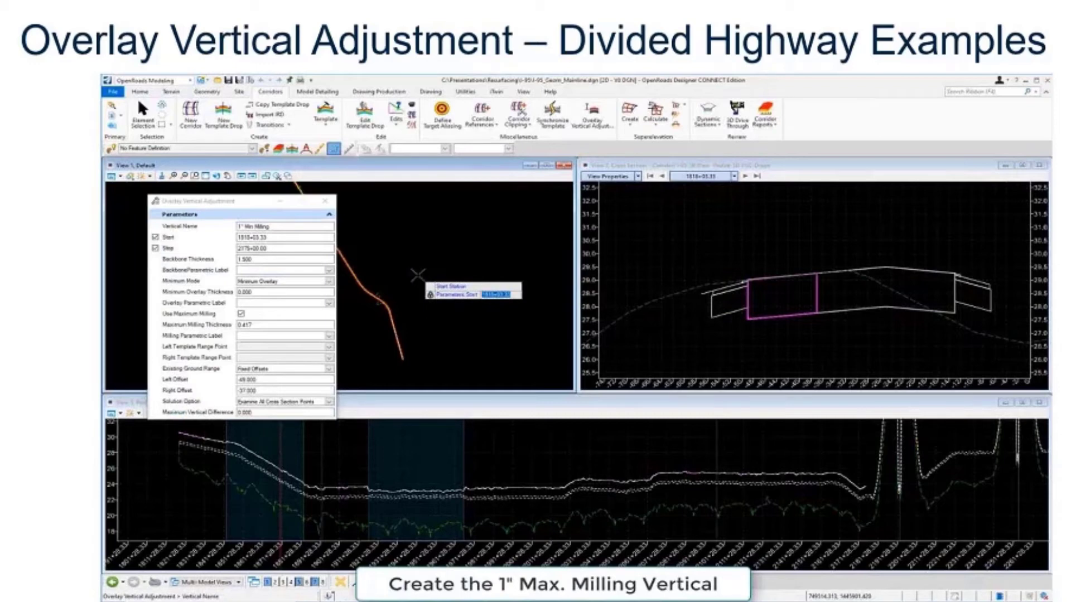
{"action": "left_click", "coordinate": [418, 275]}
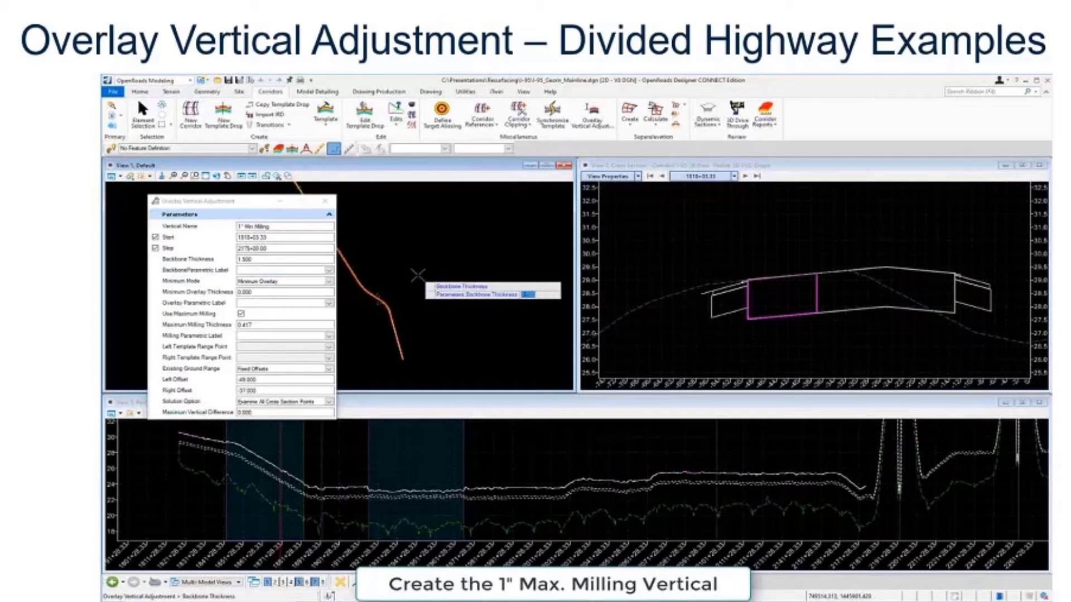
{"action": "left_click", "coordinate": [418, 275]}
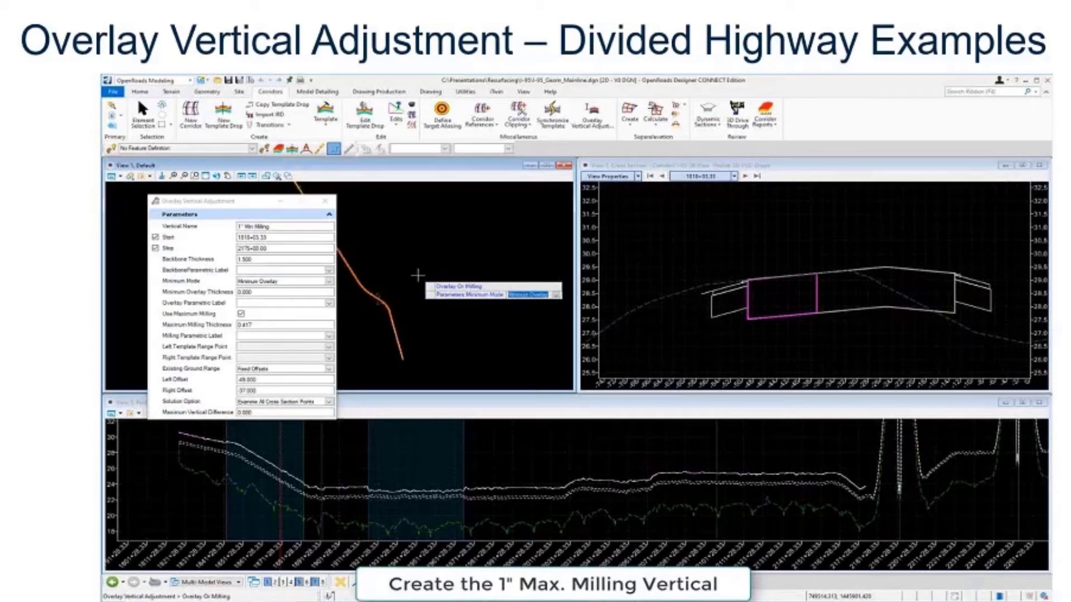
{"action": "left_click", "coordinate": [418, 275]}
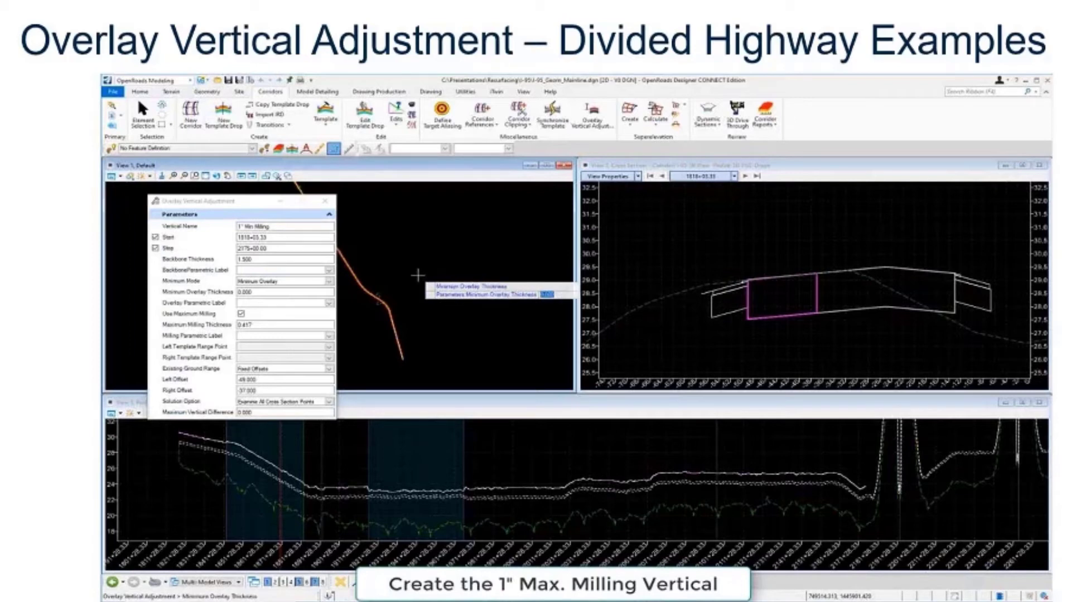
{"action": "left_click", "coordinate": [418, 275]}
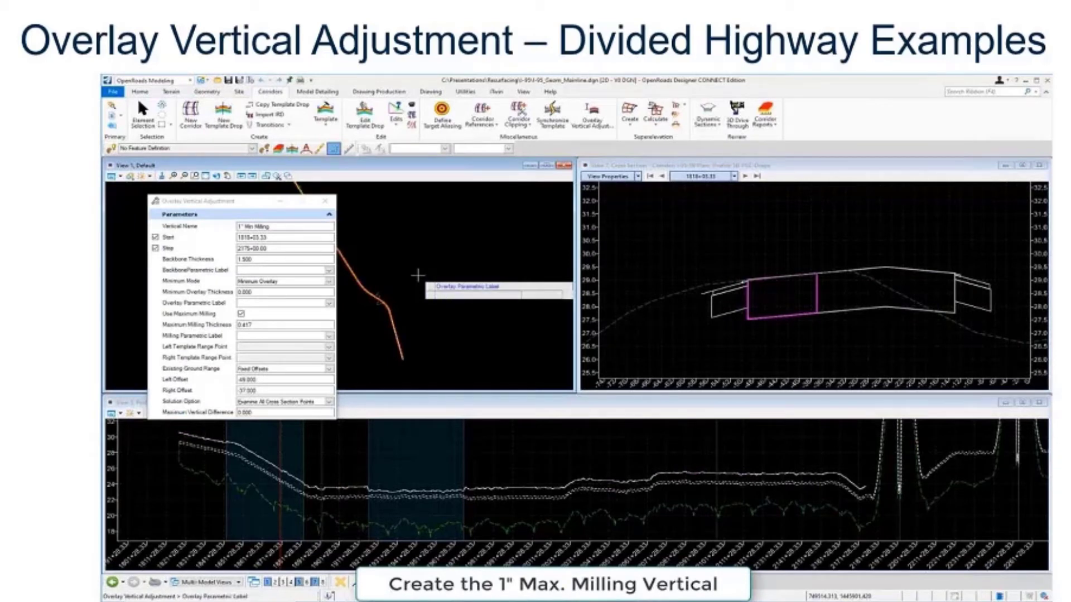
{"action": "left_click", "coordinate": [417, 275]}
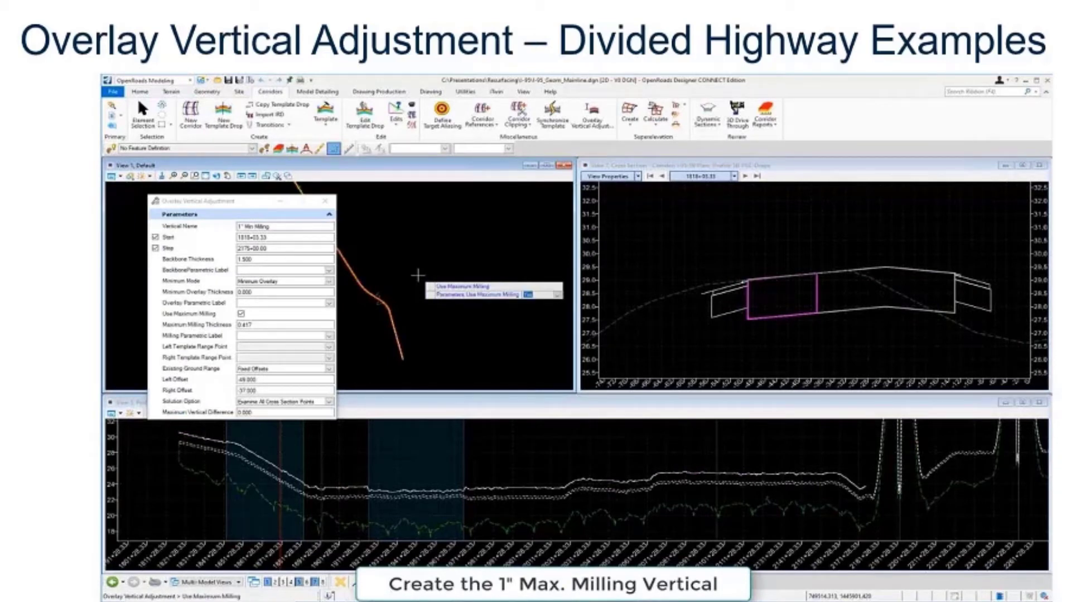
{"action": "left_click", "coordinate": [418, 275]}
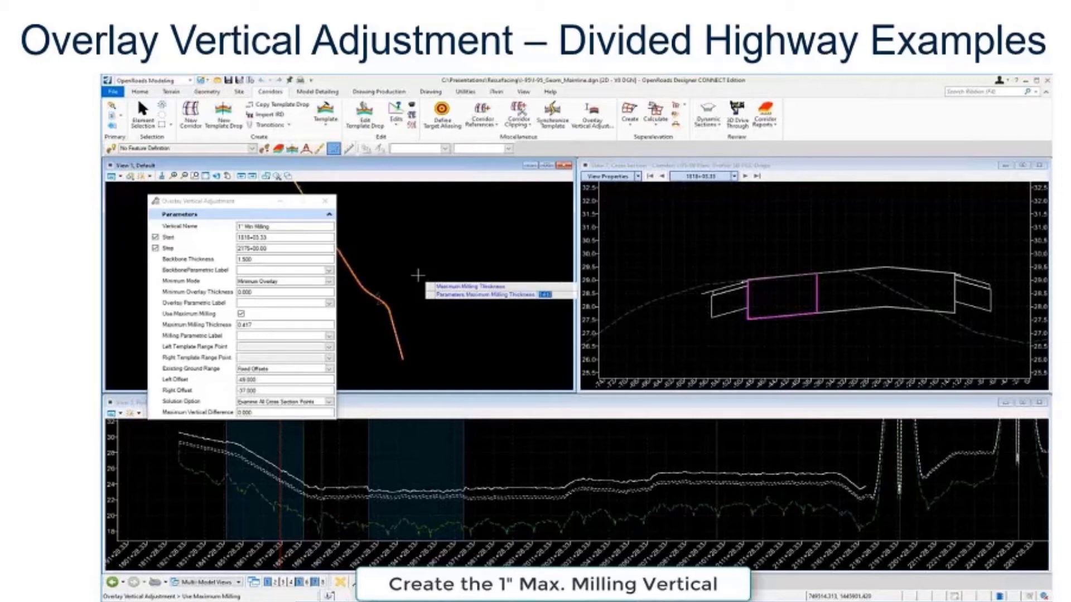
{"action": "type", "text": "0"}
{"action": "left_click", "coordinate": [418, 275]}
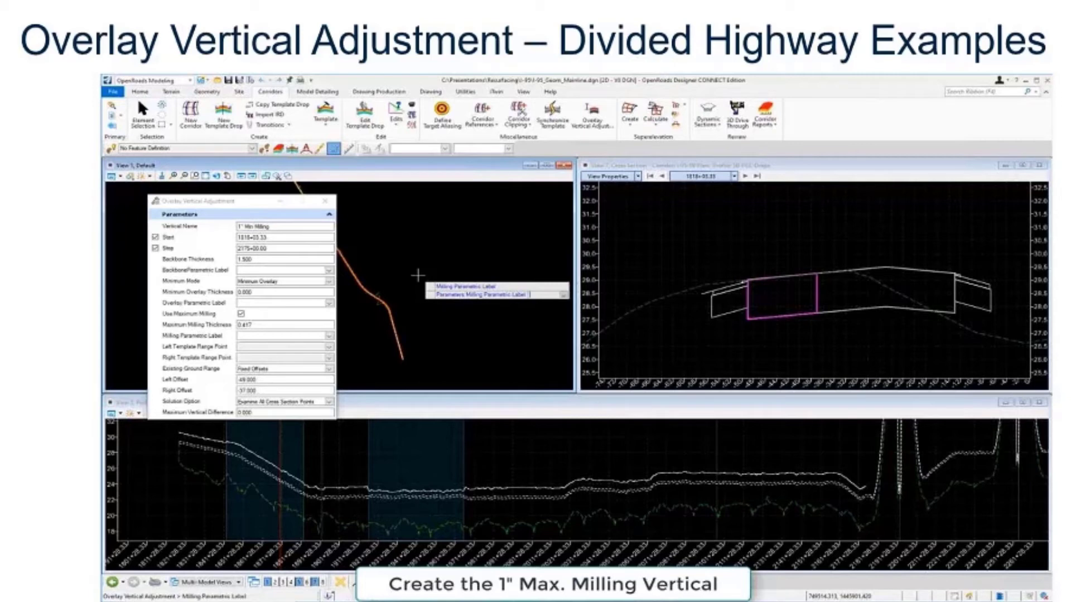
{"action": "left_click", "coordinate": [418, 275]}
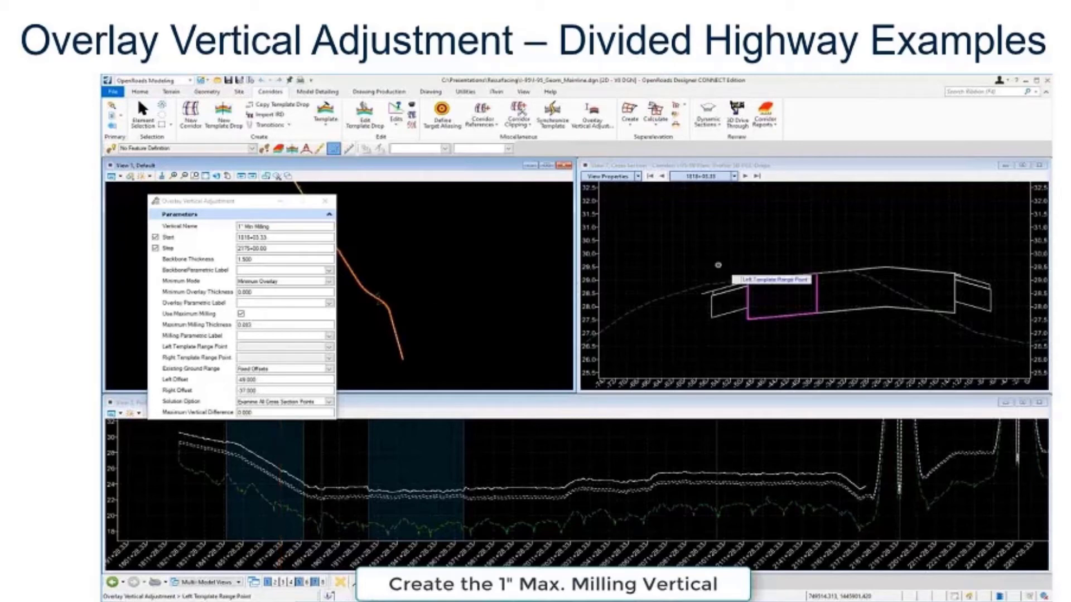
Use template points LT-EOP and LT-LL, offsets -49.000 / -37.000, examining all section points
{"action": "left_click", "coordinate": [749, 279]}
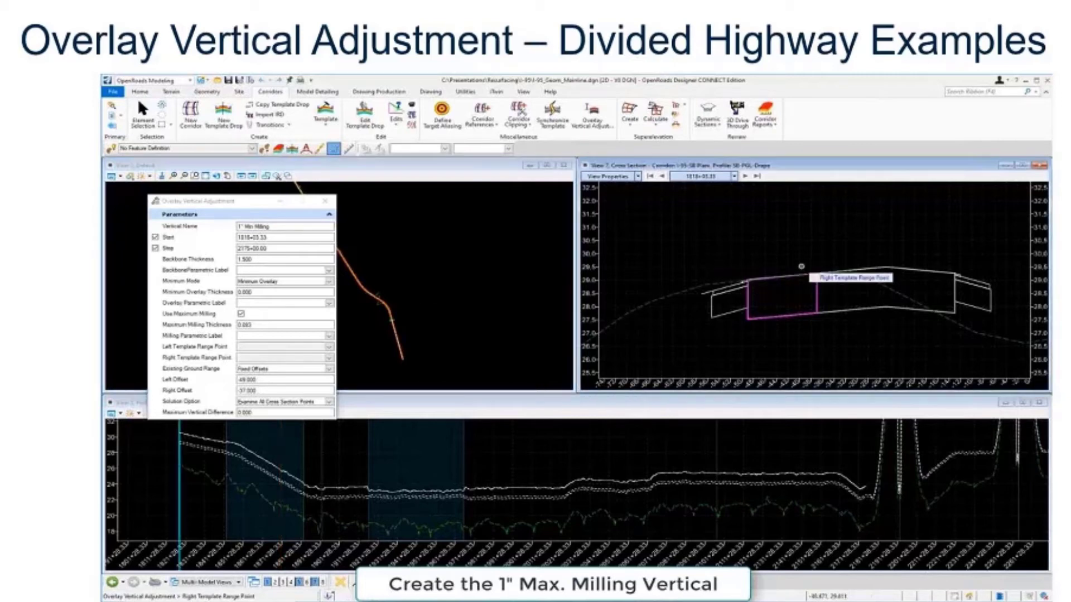
{"action": "left_click", "coordinate": [809, 271]}
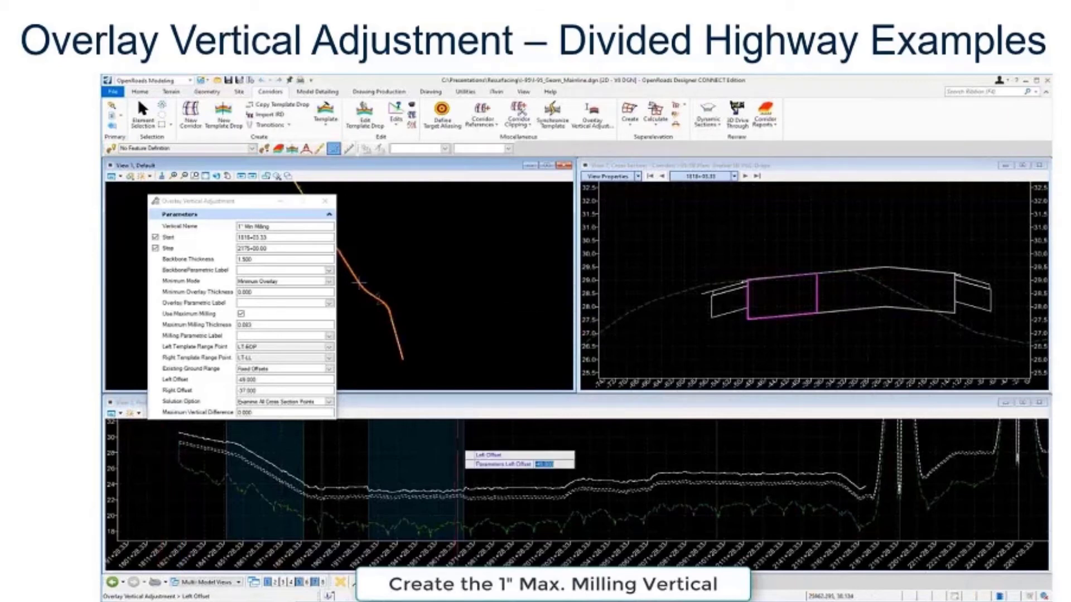
{"action": "left_click", "coordinate": [463, 450]}
{"action": "left_click", "coordinate": [463, 449]}
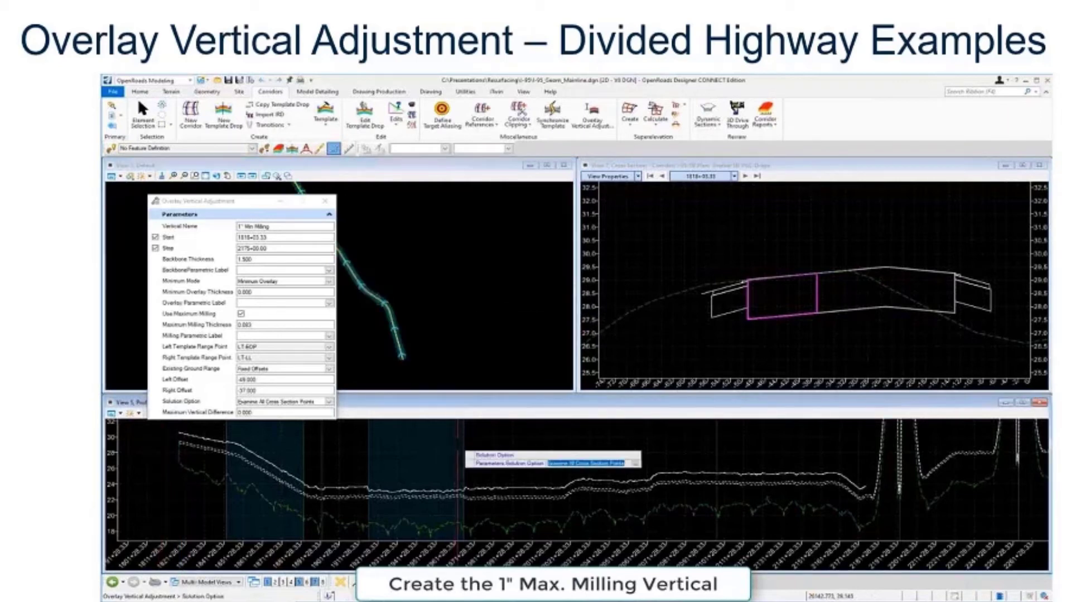
{"action": "left_click", "coordinate": [462, 450]}
Run the adjustment and zoom in on the new 1" Min Milling profile in View 5
{"action": "left_click", "coordinate": [463, 450]}
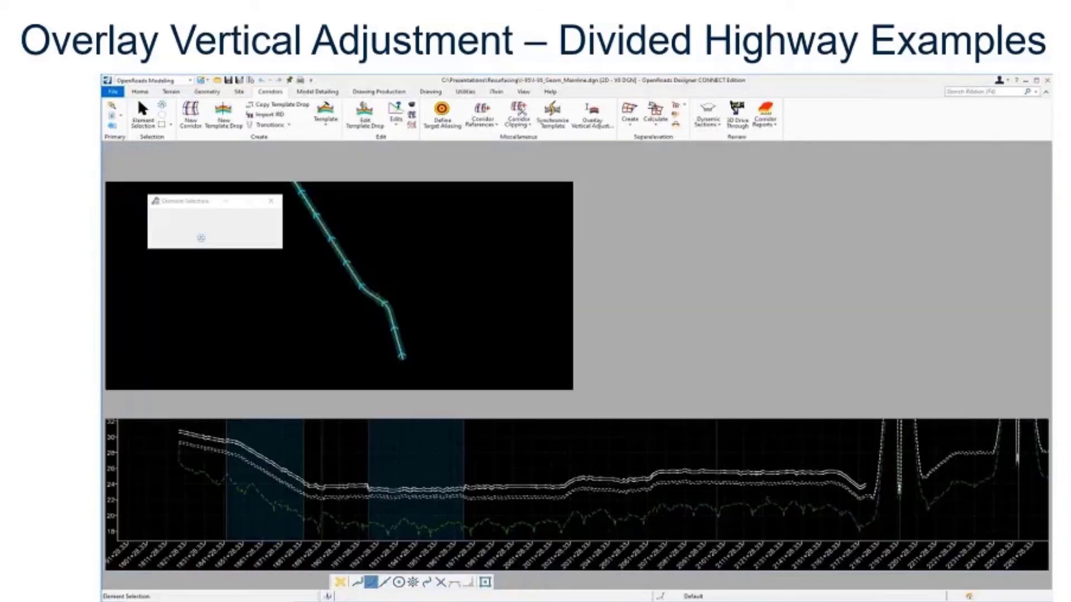
{"action": "scroll", "coordinate": [535, 490], "scroll_direction": "up", "scroll_amount": 3}
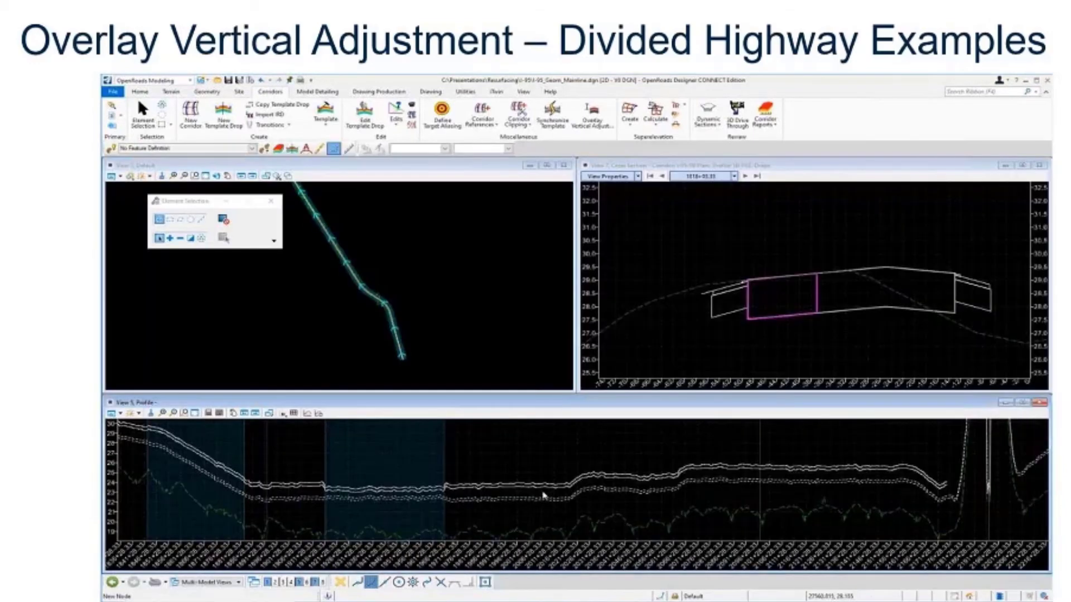
{"action": "scroll", "coordinate": [543, 493], "scroll_direction": "up", "scroll_amount": 1}
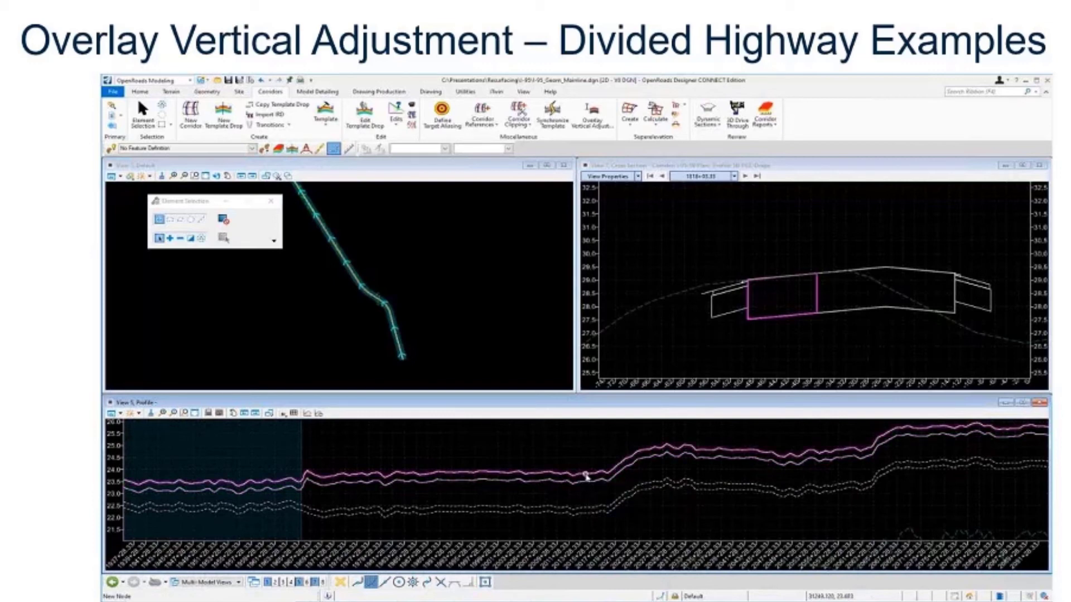
{"action": "scroll", "coordinate": [773, 437], "scroll_direction": "up", "scroll_amount": 2}
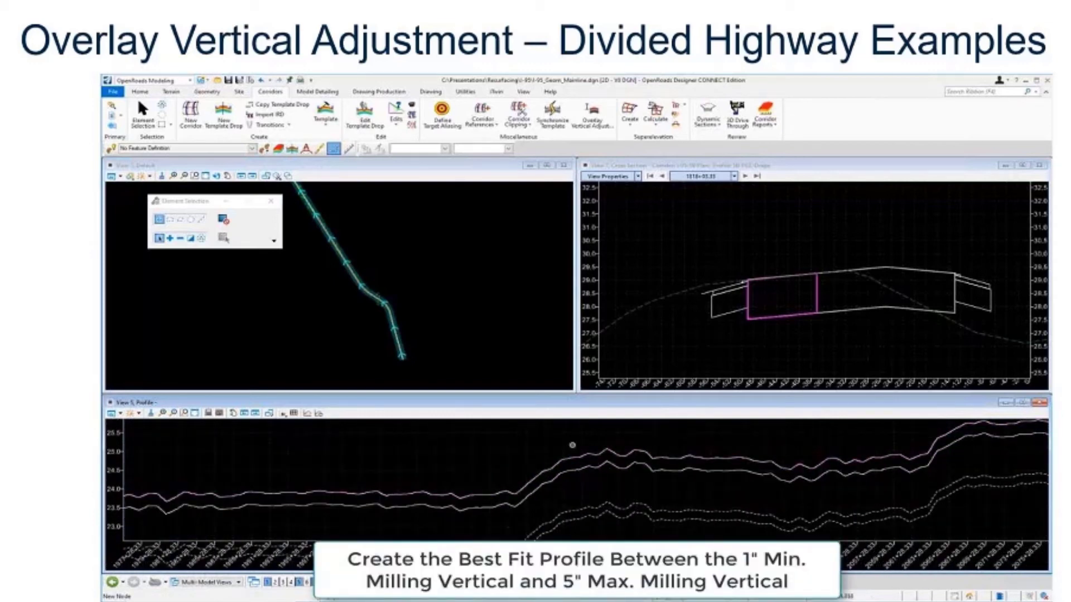
Start a complex-element Define Profile By Best Fit on the milling profile
{"action": "left_click", "coordinate": [486, 335]}
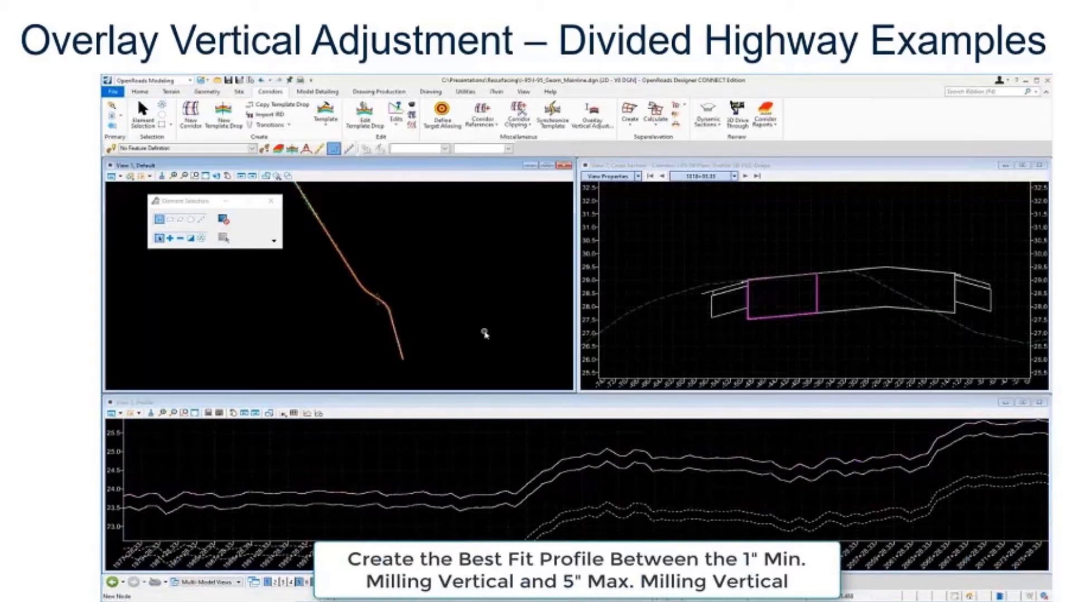
{"action": "left_click", "coordinate": [209, 93]}
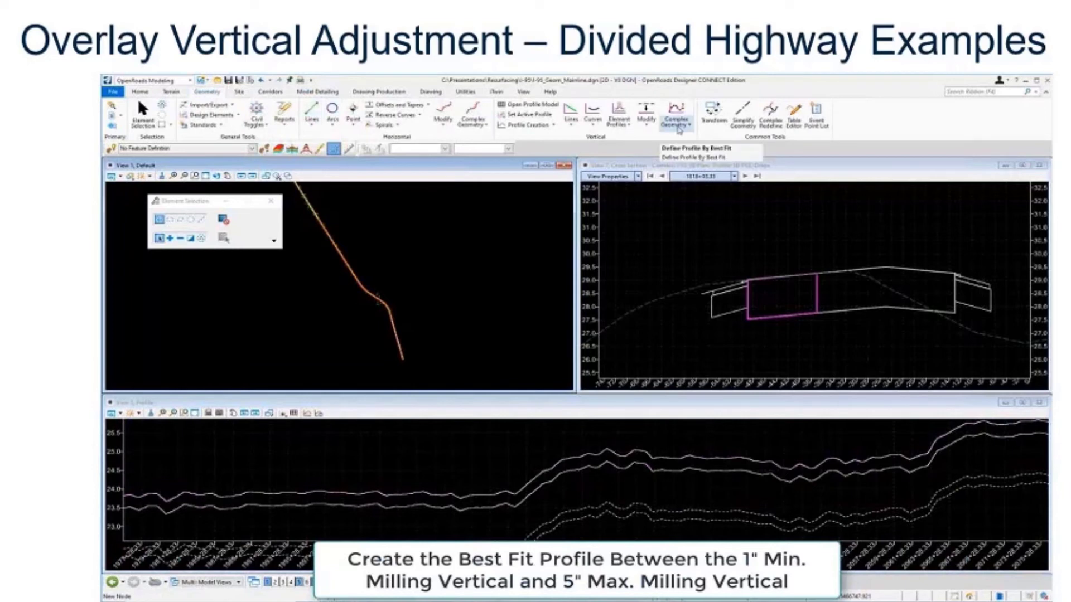
{"action": "left_click", "coordinate": [679, 128]}
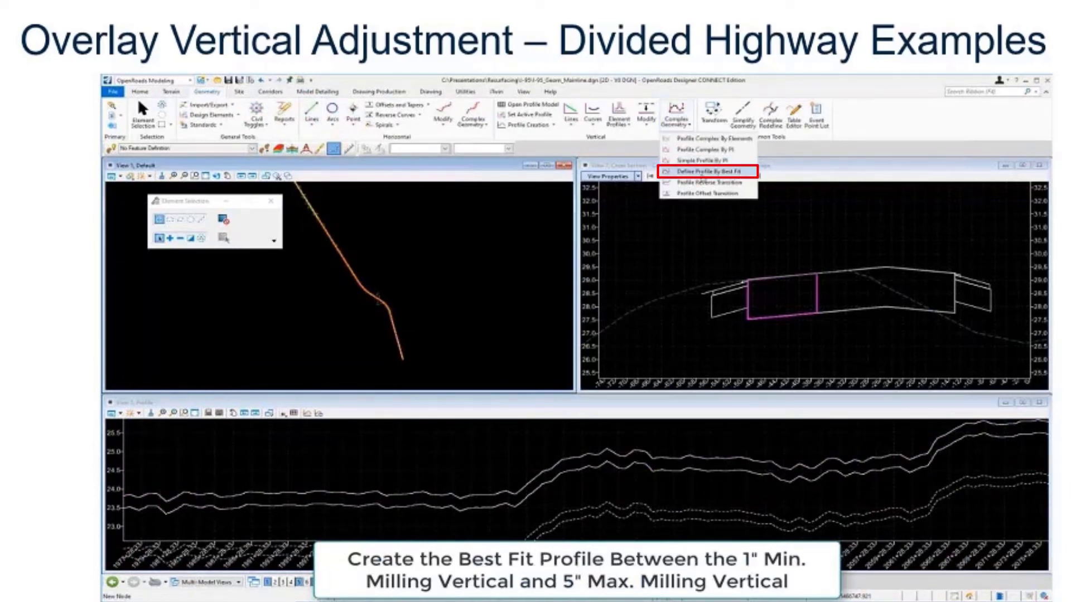
{"action": "left_click", "coordinate": [704, 172]}
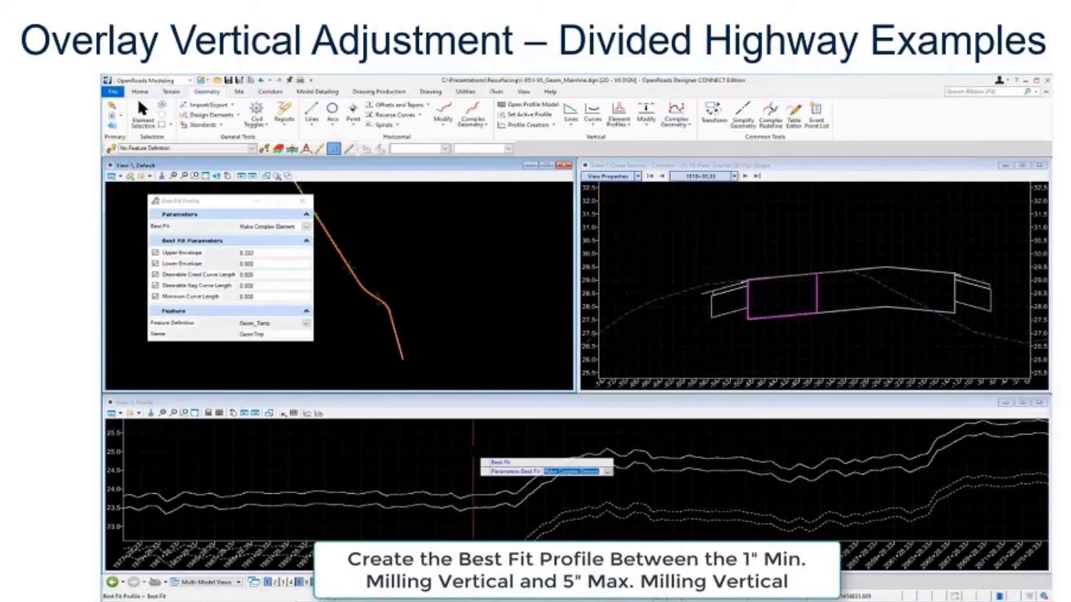
{"action": "left_click", "coordinate": [474, 456]}
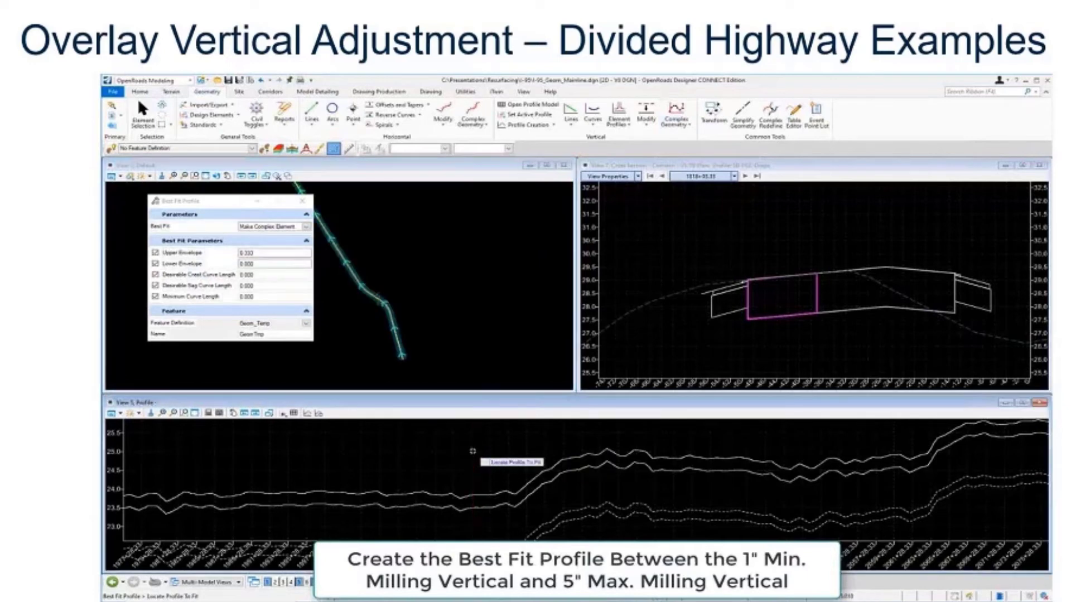
{"action": "left_click", "coordinate": [489, 507]}
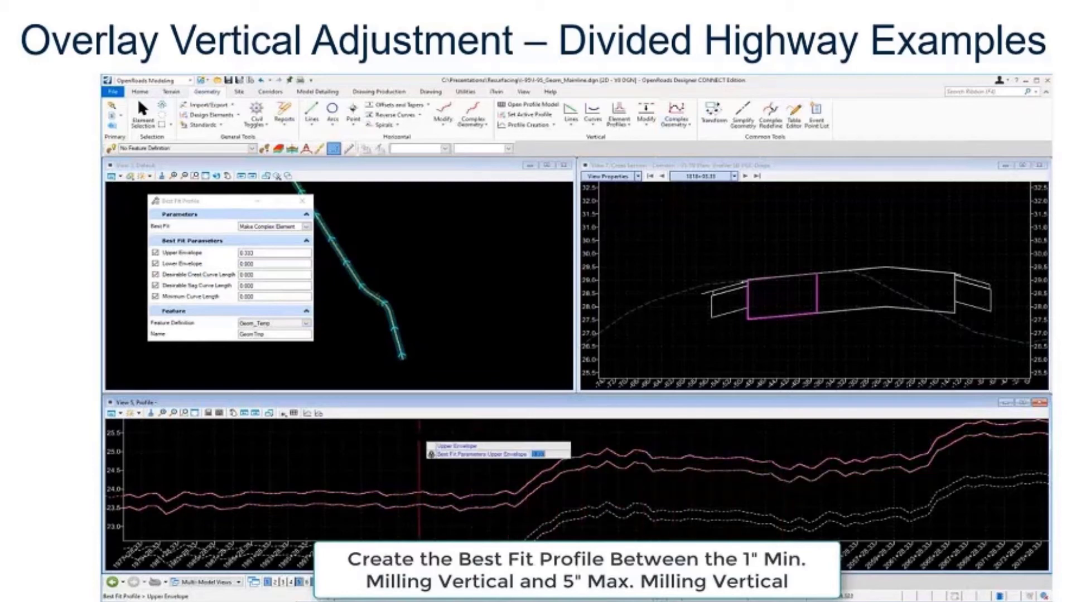
Accept 0.333 upper and 0.000 lower envelopes and default curve lengths to create the profile
{"action": "left_click", "coordinate": [399, 441]}
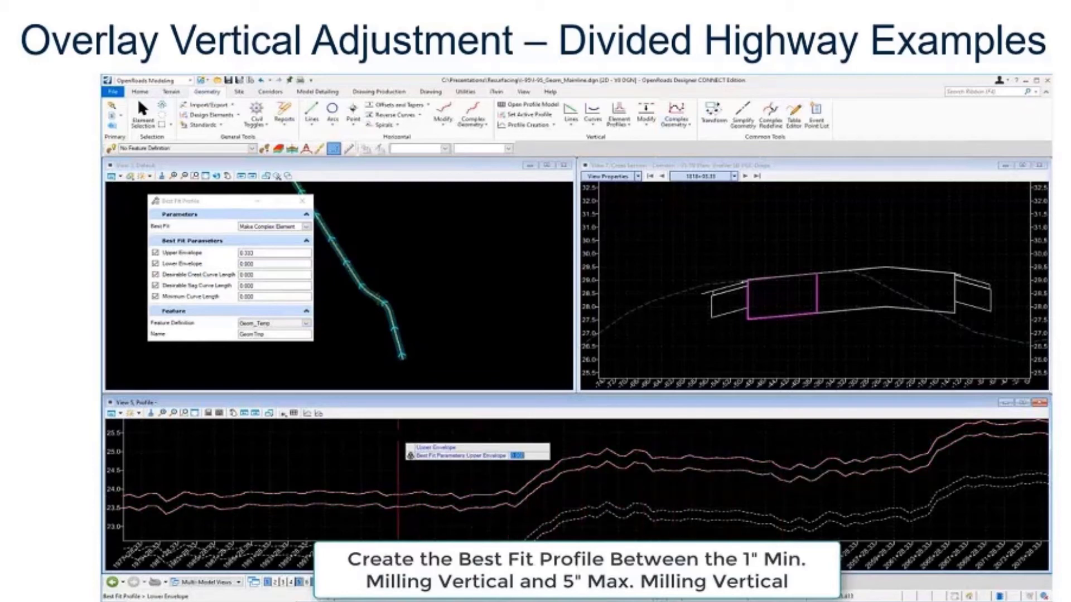
{"action": "left_click", "coordinate": [399, 441]}
{"action": "left_click", "coordinate": [399, 440]}
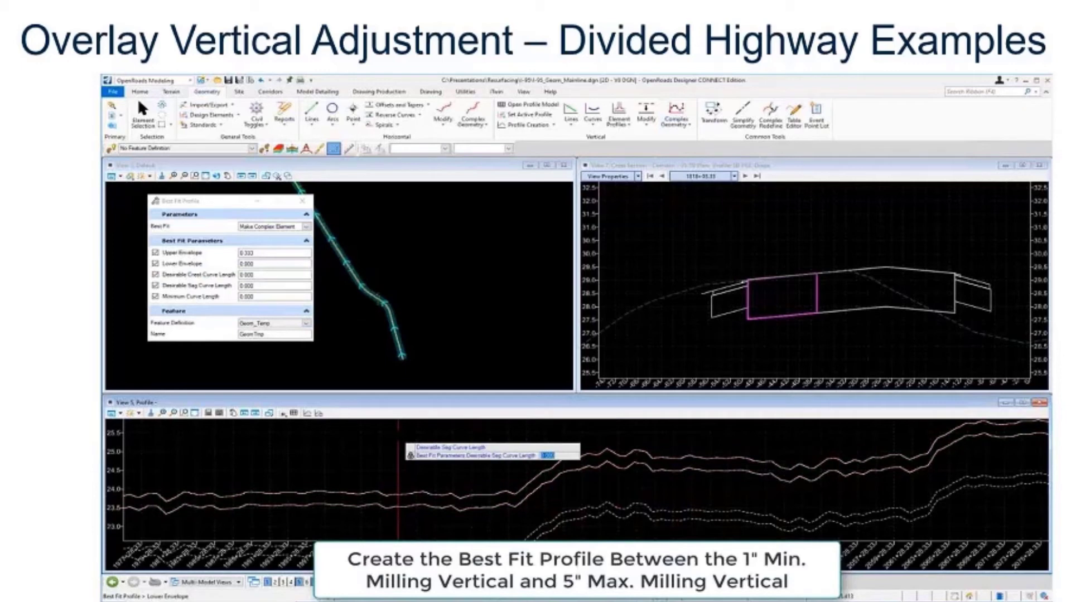
{"action": "left_click", "coordinate": [400, 441]}
{"action": "left_click", "coordinate": [400, 441]}
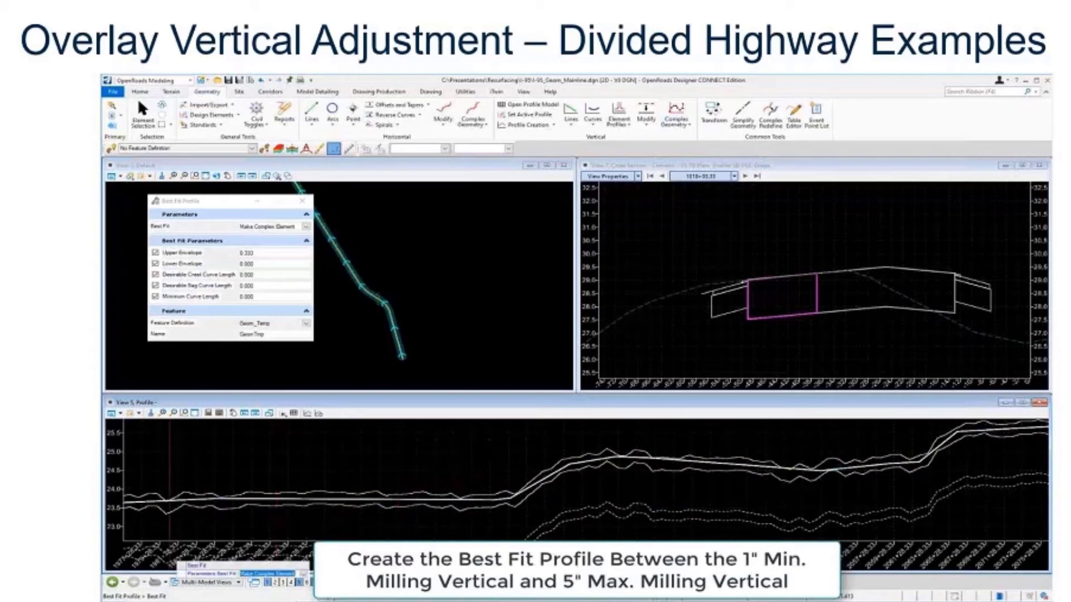
{"action": "right_click", "coordinate": [278, 488]}
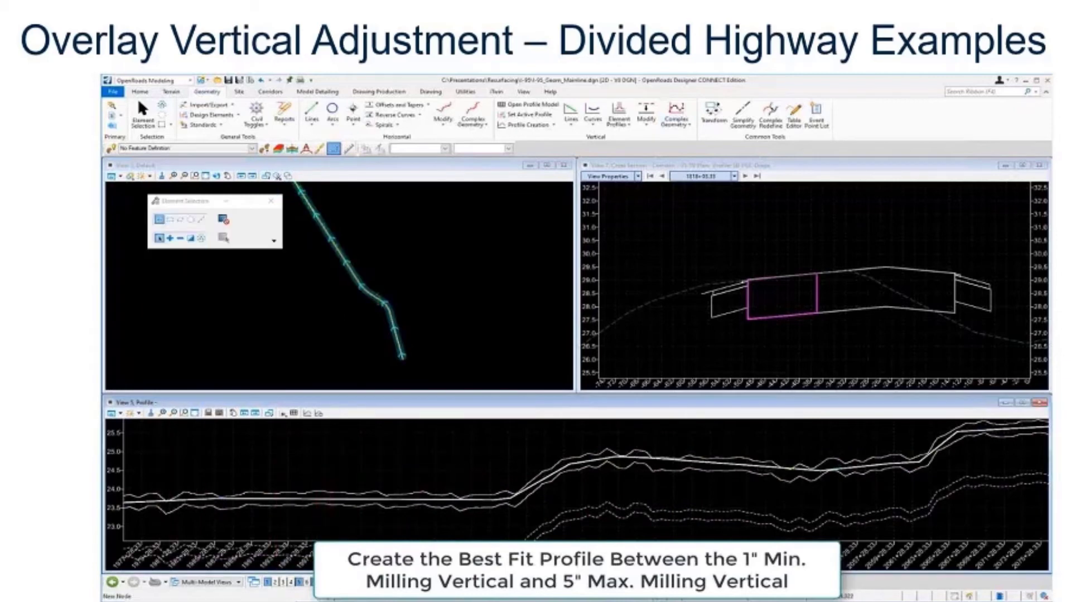
Inspect the GeomTmp1 best-fit line against the milling profiles, zooming out in the profile view
{"action": "left_click", "coordinate": [862, 468]}
{"action": "left_click", "coordinate": [446, 494]}
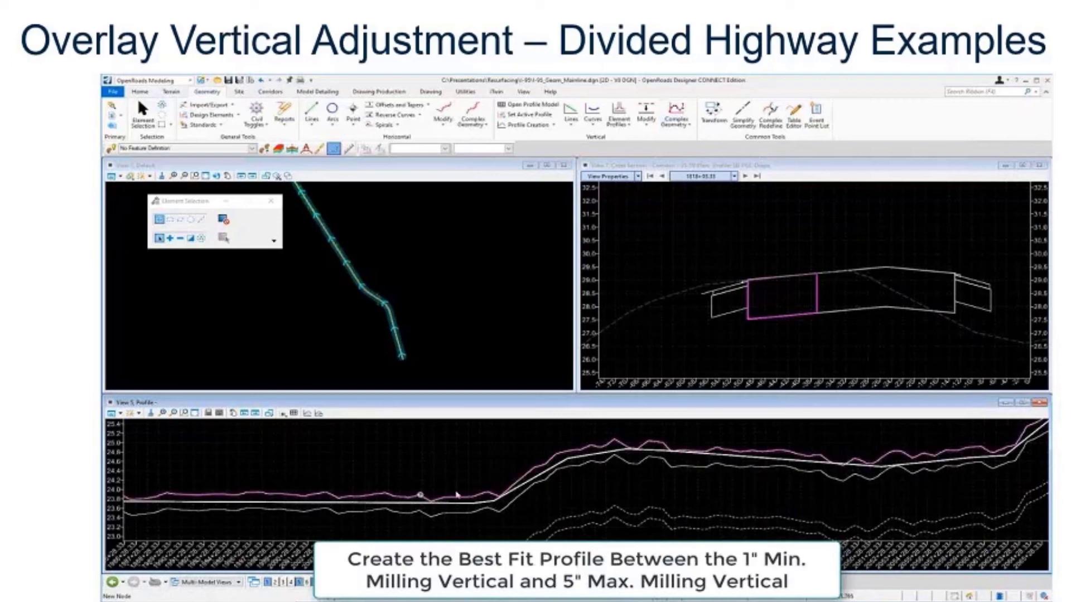
{"action": "left_click", "coordinate": [640, 484]}
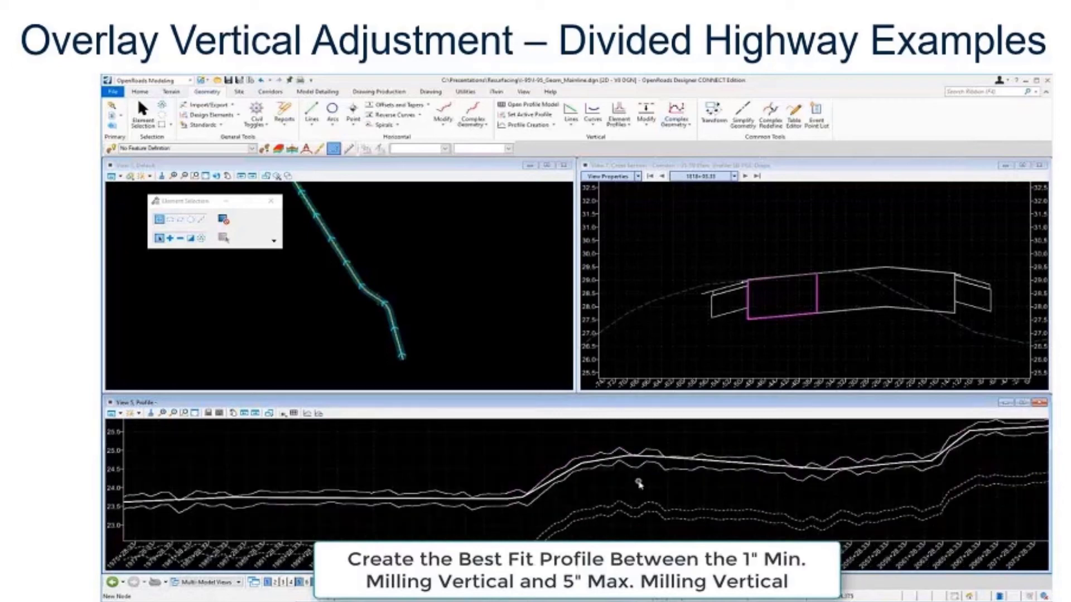
{"action": "scroll", "coordinate": [639, 485], "scroll_direction": "down", "scroll_amount": 1}
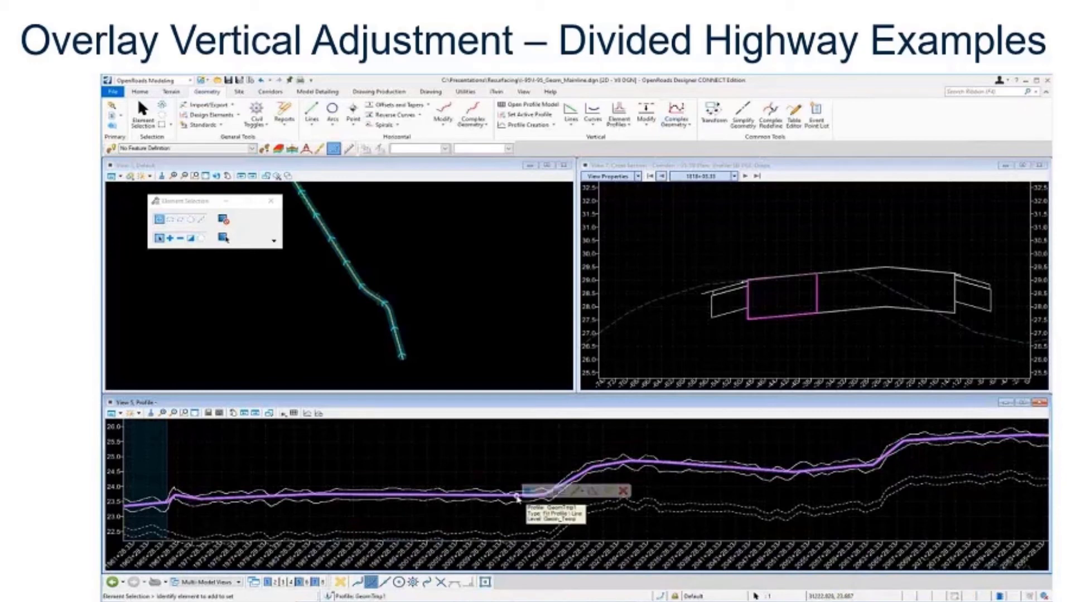
Set GeomTmp1's desirable crest and sag curve lengths to 300'
{"action": "left_click", "coordinate": [517, 498]}
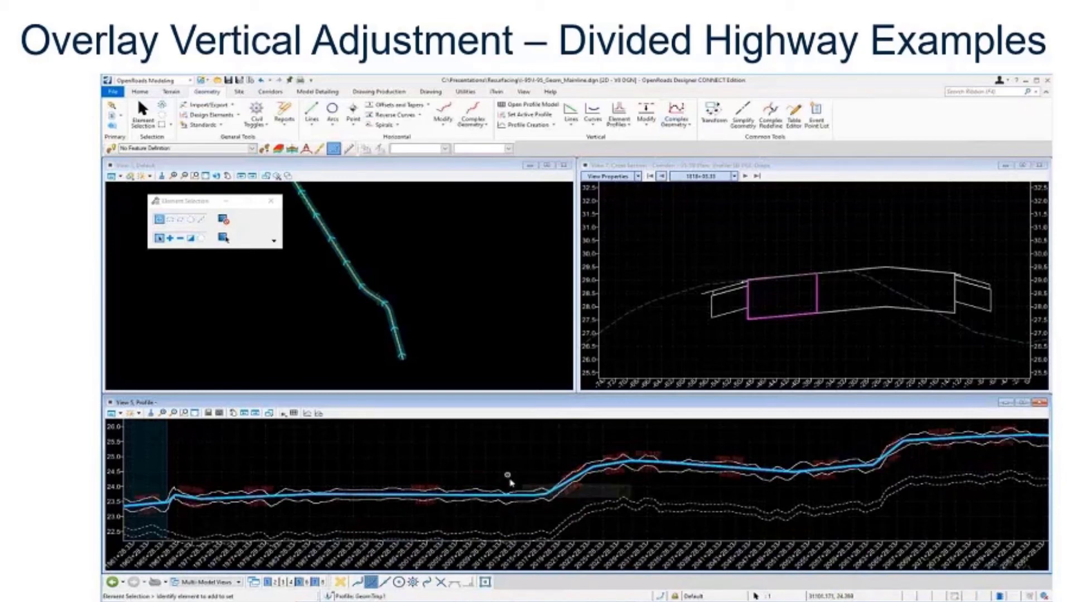
{"action": "left_click", "coordinate": [509, 478]}
{"action": "left_click", "coordinate": [522, 498]}
{"action": "left_click", "coordinate": [644, 530]}
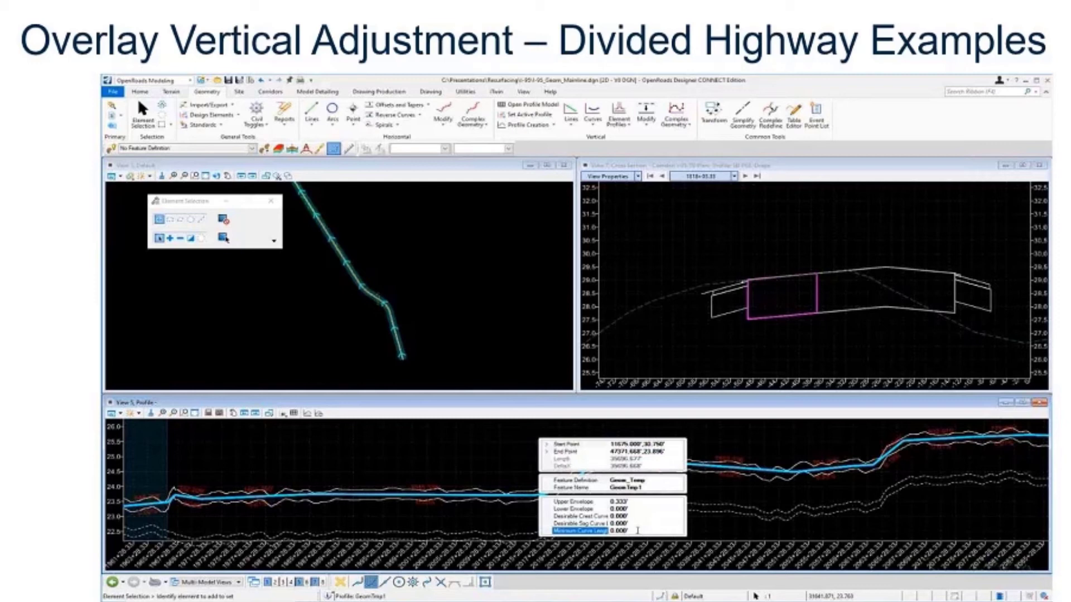
{"action": "left_click", "coordinate": [636, 517]}
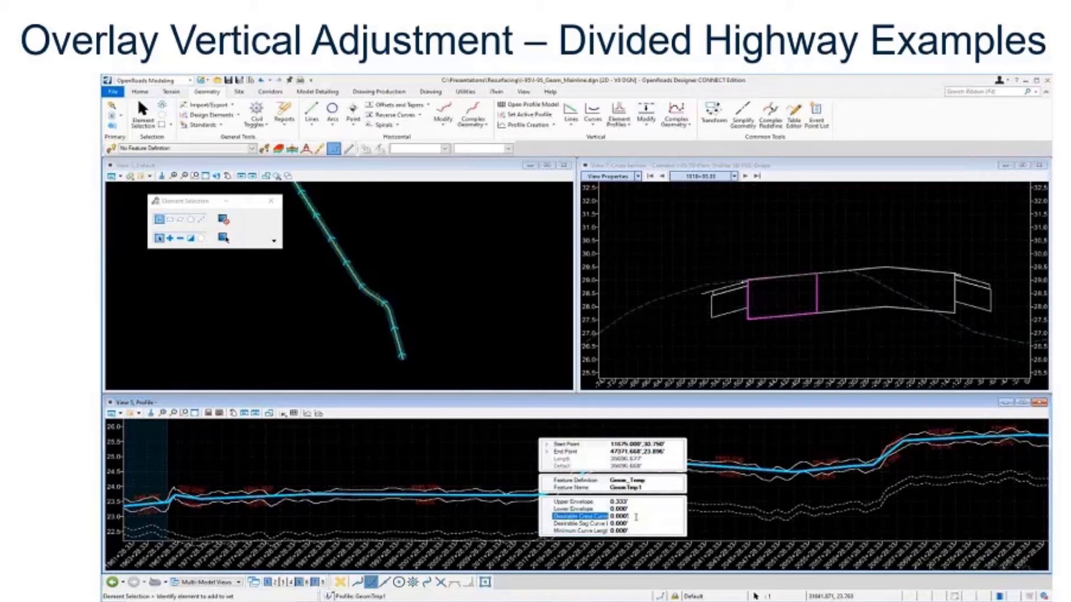
{"action": "left_click", "coordinate": [635, 517]}
{"action": "type", "text": "300"}
{"action": "key", "text": "Return"}
{"action": "left_click", "coordinate": [627, 524]}
{"action": "type", "text": "300"}
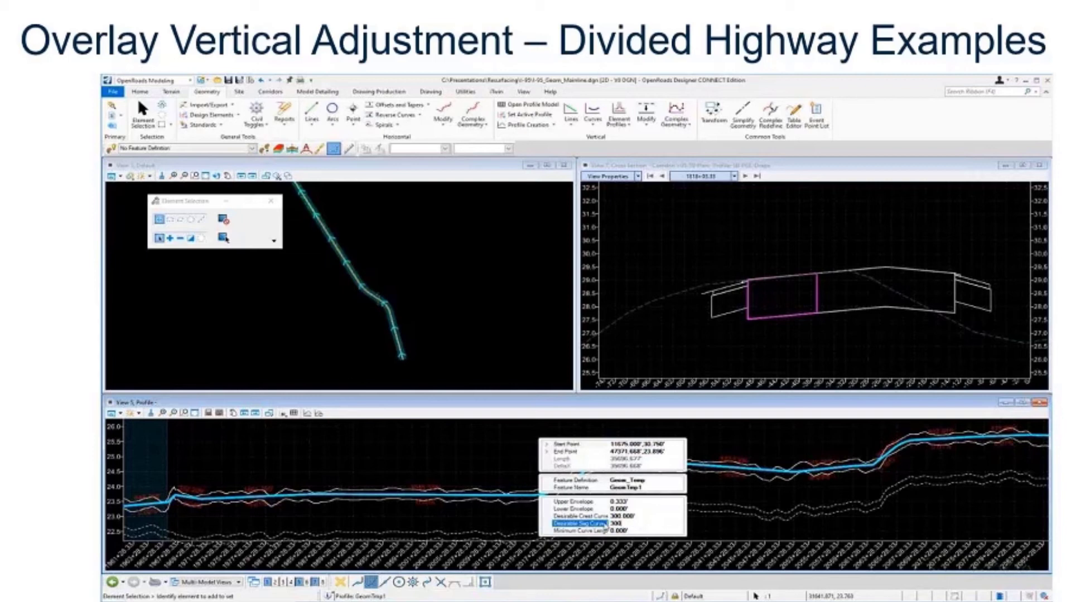
{"action": "key", "text": "Return"}
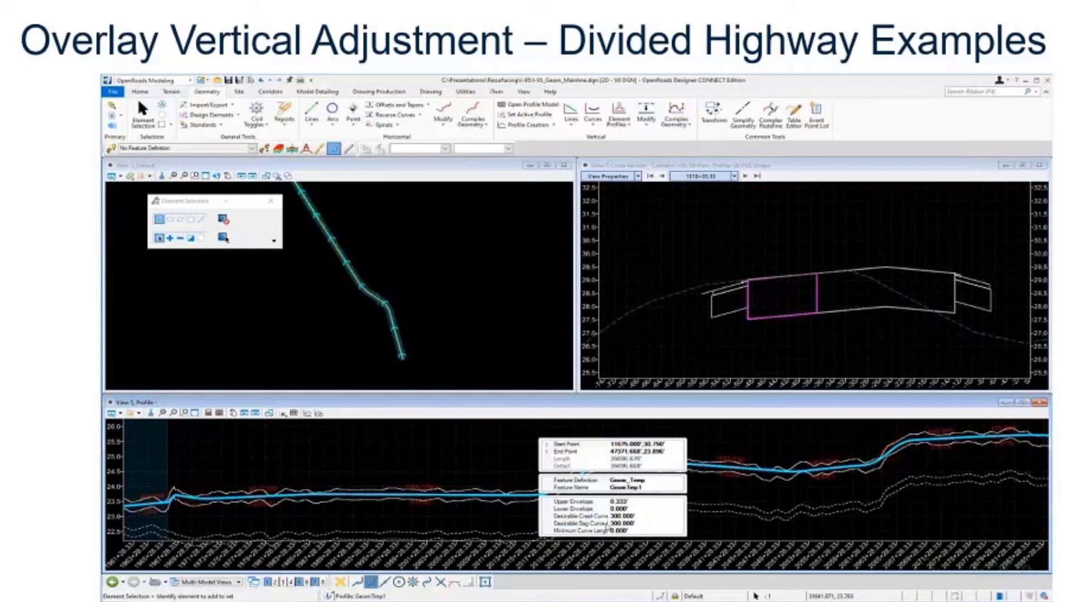
Set GeomTmp1's minimum curve length to 150'
{"action": "left_click", "coordinate": [633, 531]}
{"action": "left_click_drag", "start_coordinate": [633, 531], "coordinate": [607, 530]}
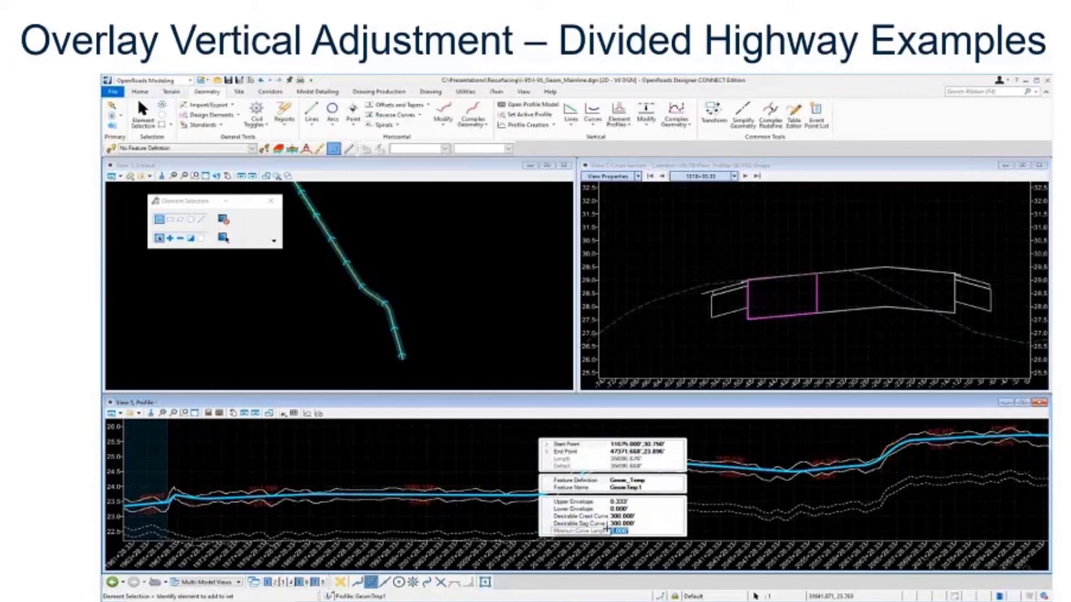
{"action": "type", "text": "150"}
{"action": "key", "text": "Return"}
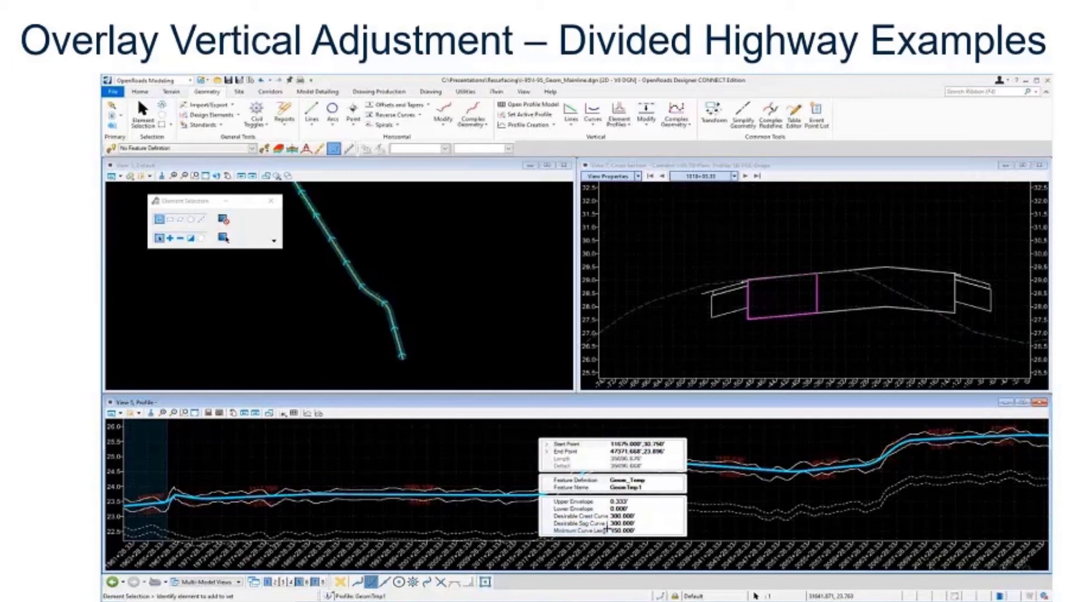
{"action": "left_click", "coordinate": [514, 466]}
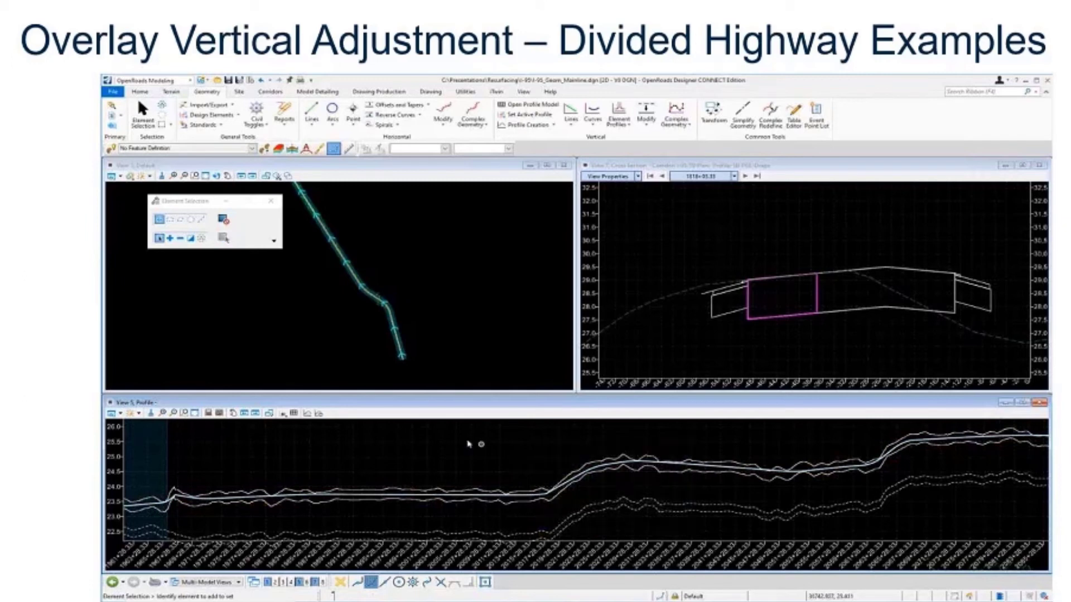
Reset GeomTmp1's crest, sag and minimum curve lengths to 0
{"action": "left_click", "coordinate": [373, 496]}
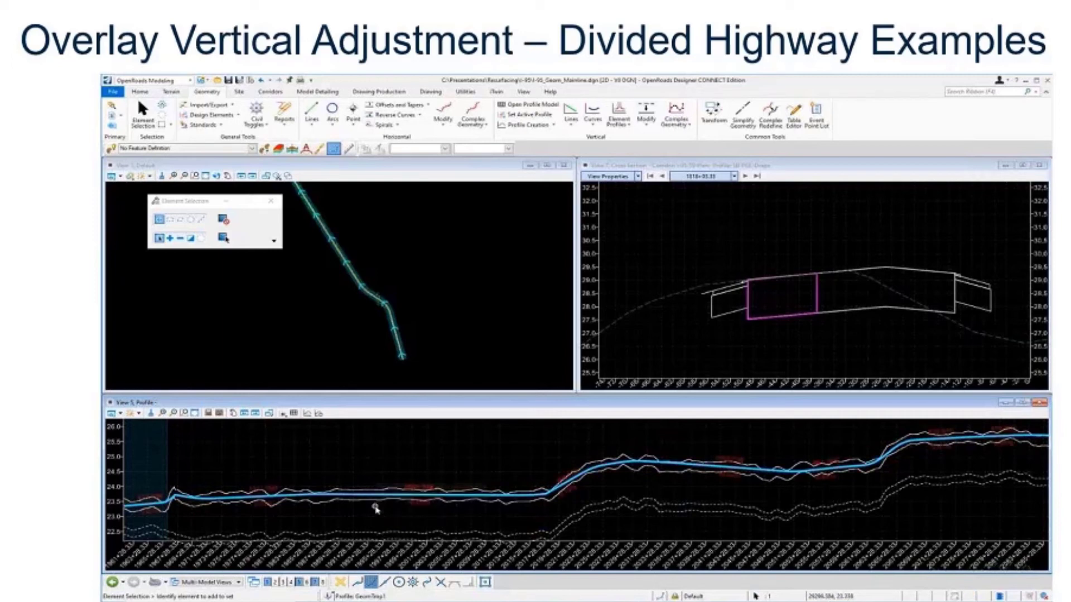
{"action": "mouse_move", "coordinate": [394, 497]}
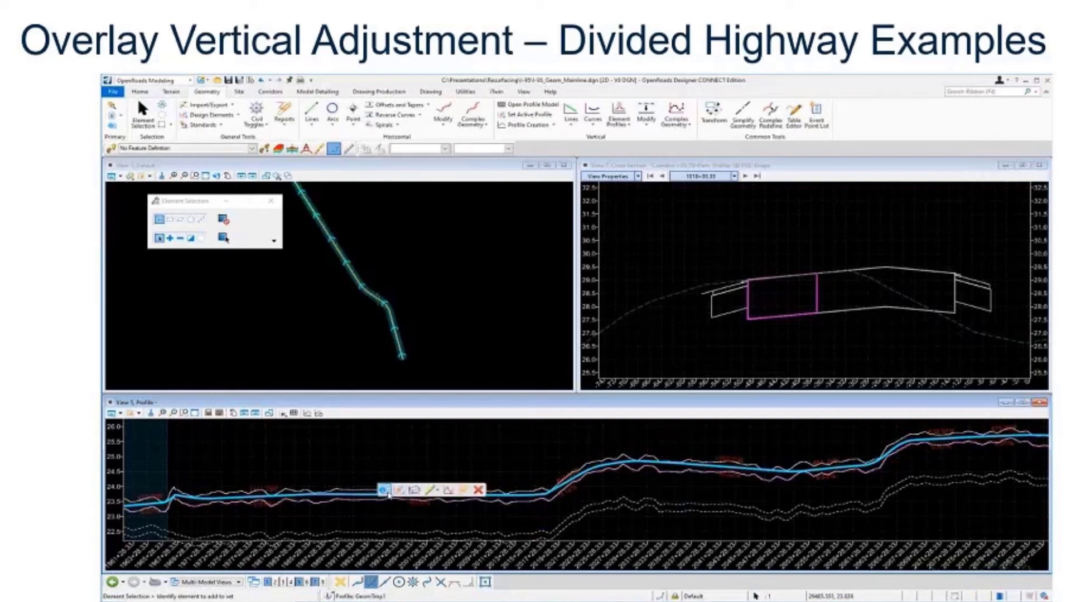
{"action": "left_click", "coordinate": [485, 517]}
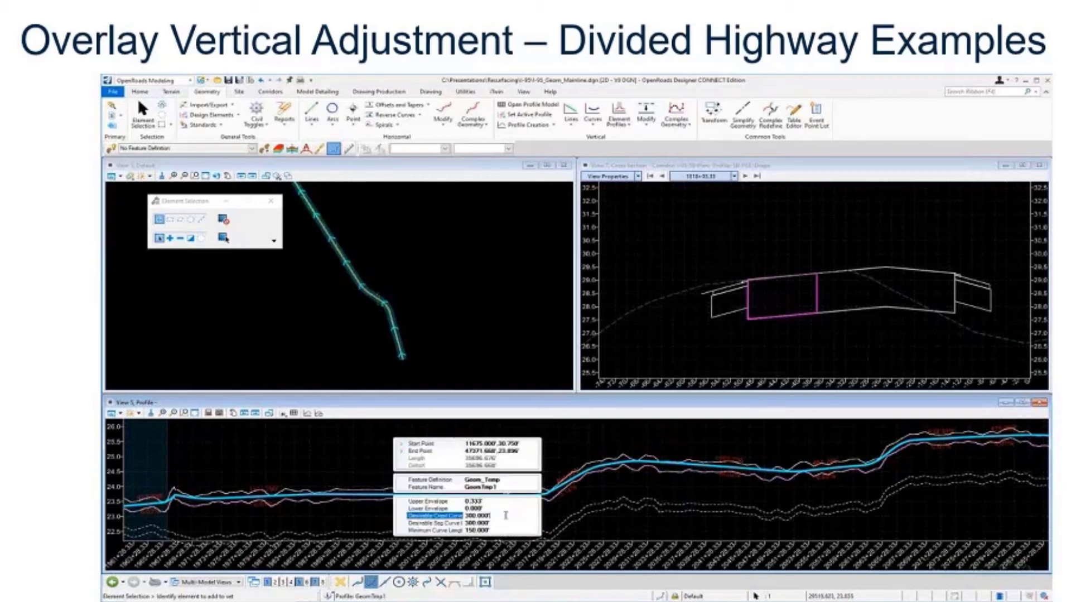
{"action": "type", "text": "4"}
{"action": "key", "text": "Return"}
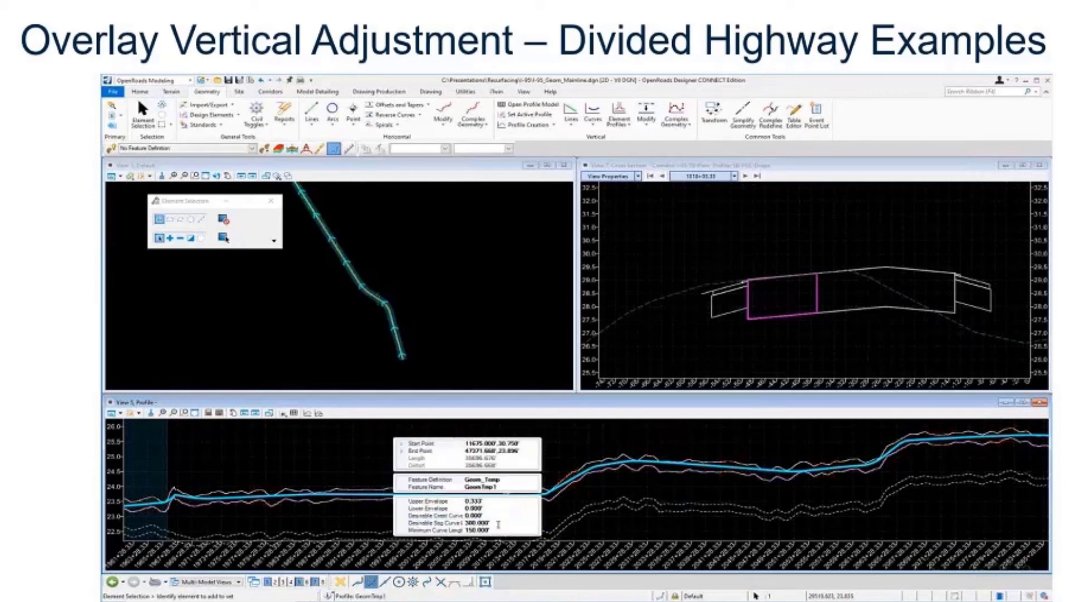
{"action": "left_click", "coordinate": [498, 524]}
{"action": "type", "text": "0"}
{"action": "left_click", "coordinate": [505, 531]}
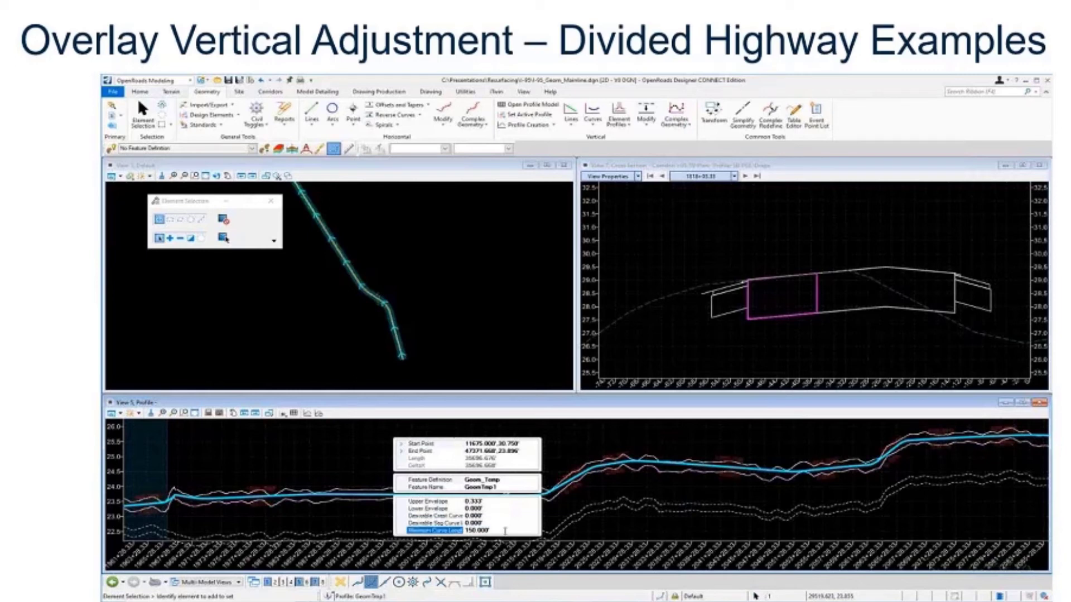
{"action": "type", "text": "0"}
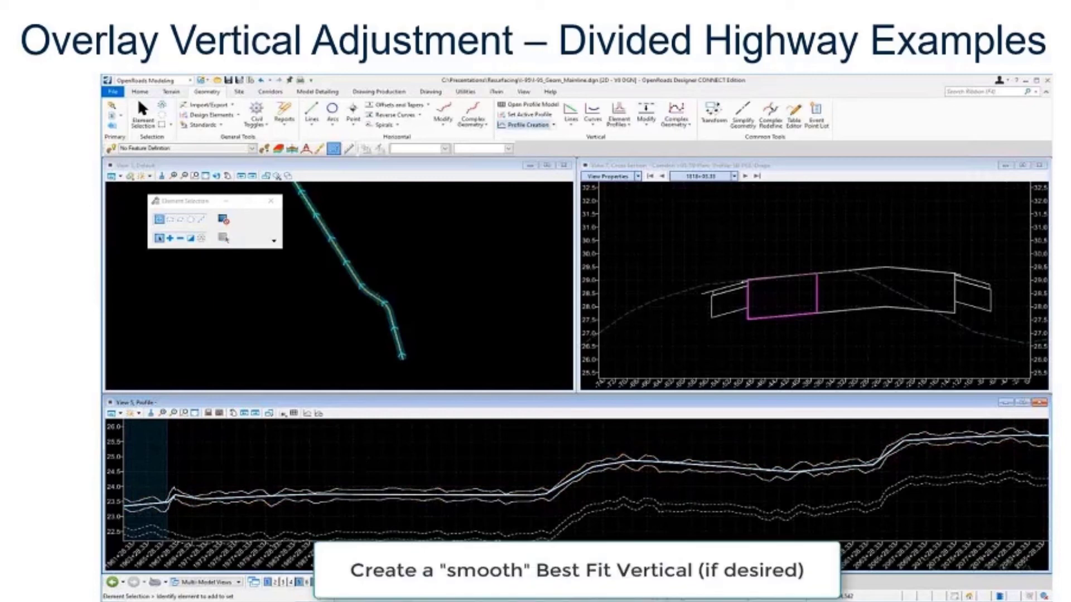
Run Best-Fit Profile on the GeomTmp1 fit line, accepting the minimum K-value
{"action": "left_click", "coordinate": [244, 93]}
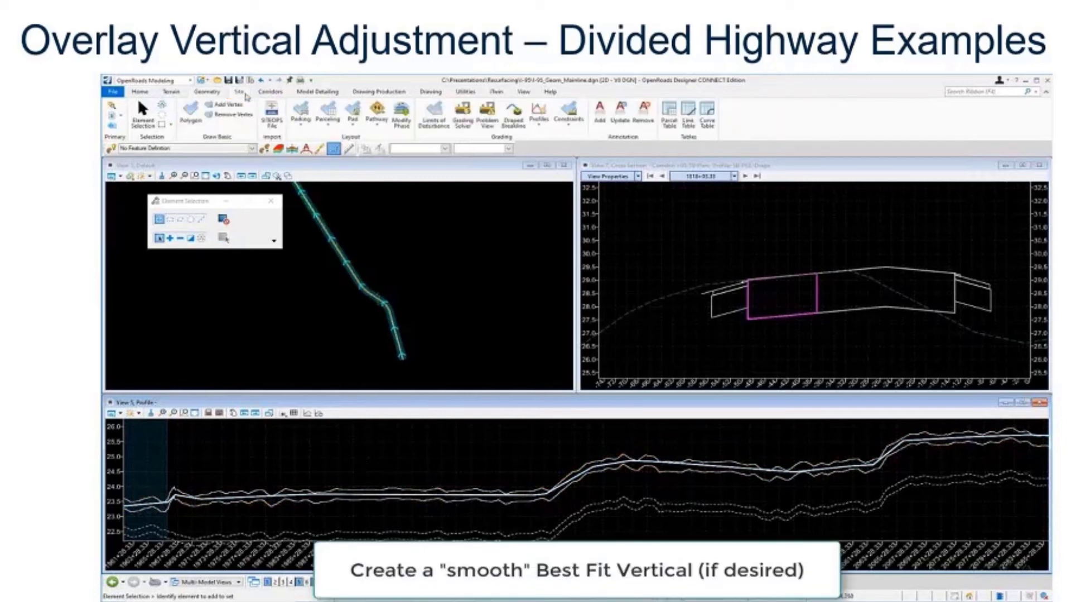
{"action": "left_click", "coordinate": [539, 120]}
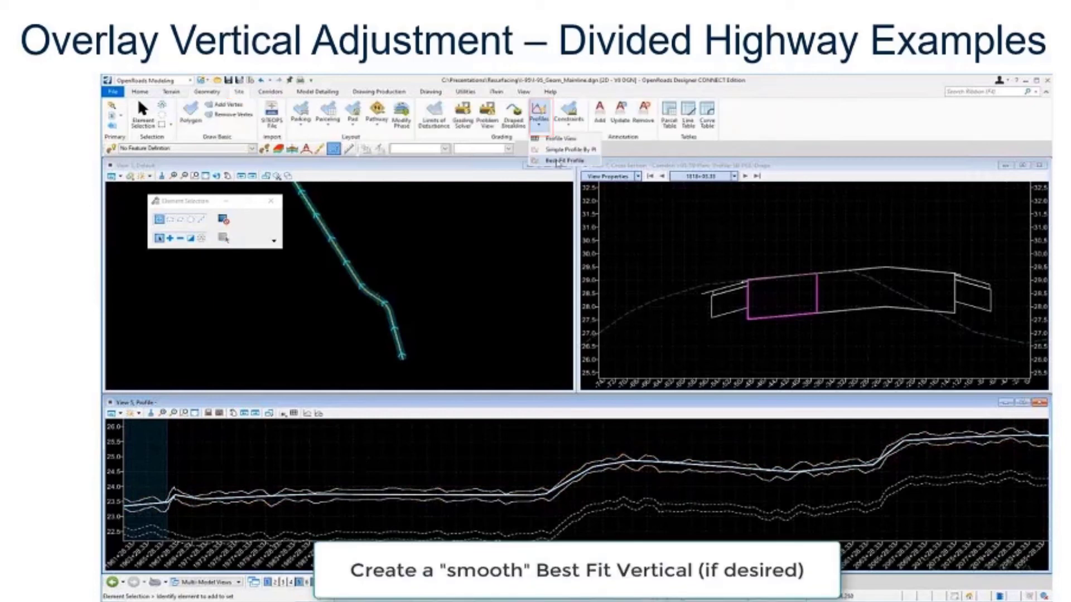
{"action": "left_click", "coordinate": [565, 161]}
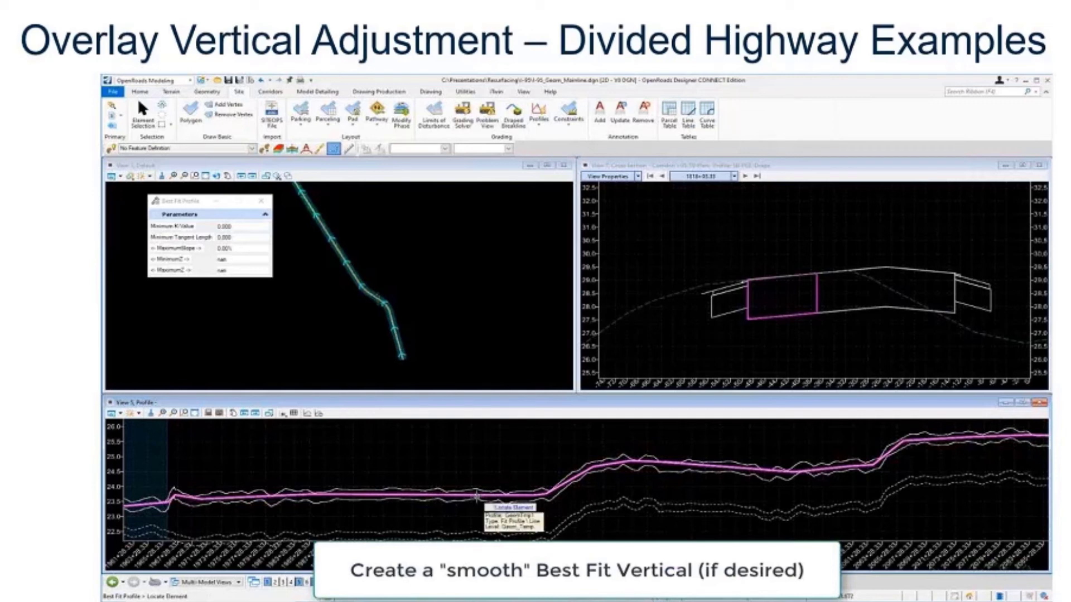
{"action": "left_click", "coordinate": [477, 494]}
{"action": "scroll", "coordinate": [462, 461], "scroll_direction": "down", "scroll_amount": 3}
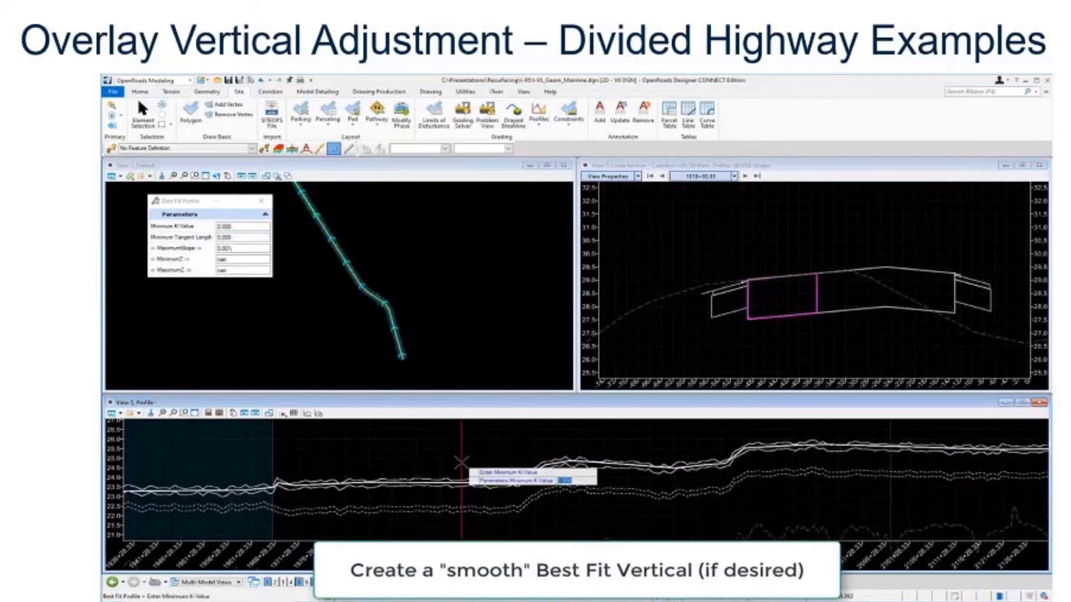
{"action": "scroll", "coordinate": [461, 478], "scroll_direction": "down", "scroll_amount": 1}
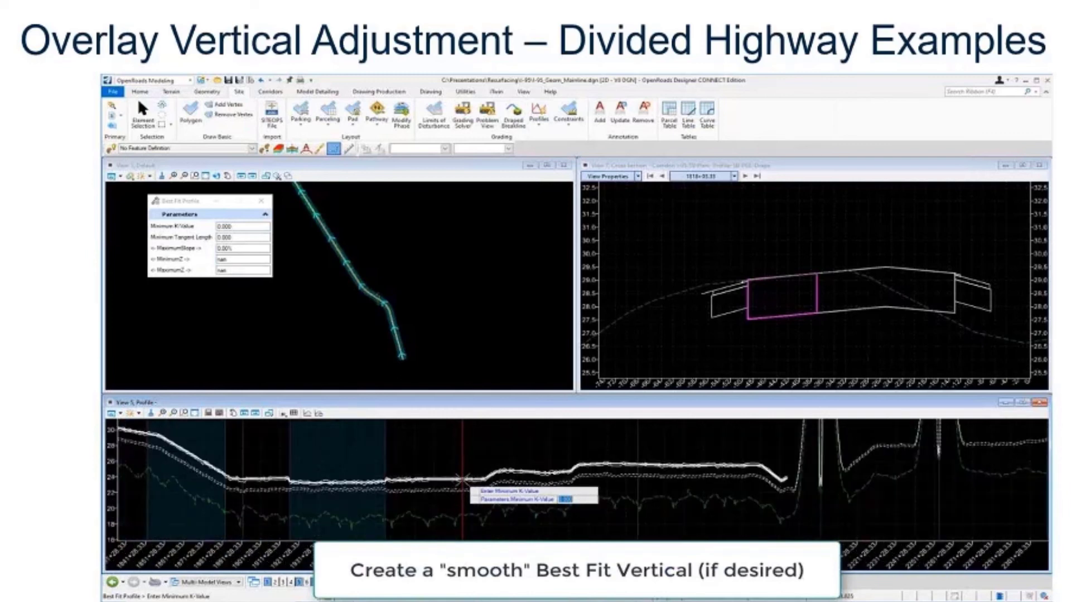
{"action": "scroll", "coordinate": [368, 463], "scroll_direction": "down", "scroll_amount": 1}
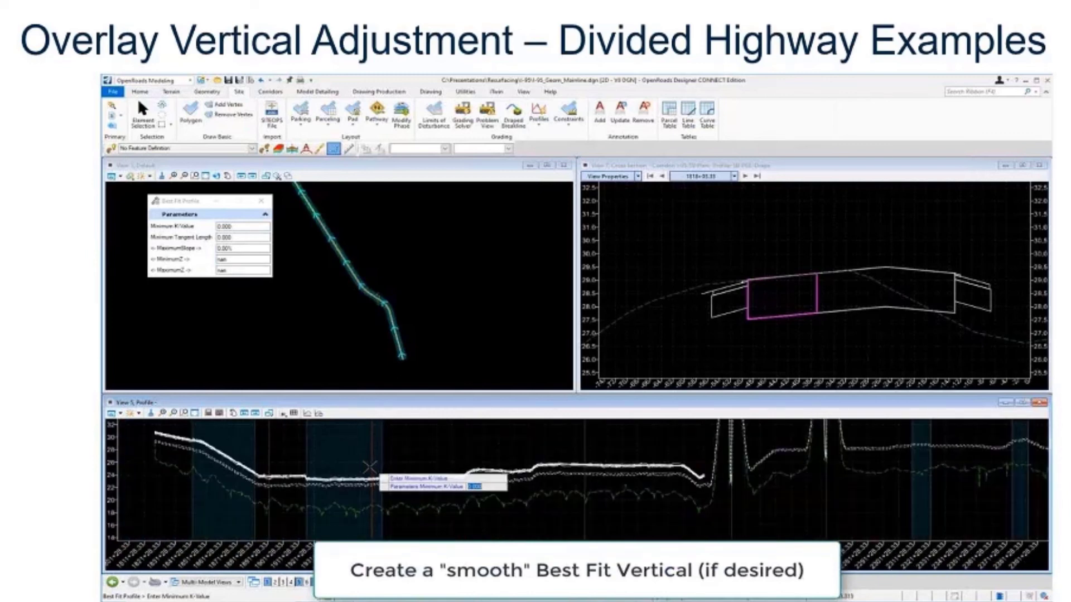
{"action": "left_click", "coordinate": [333, 445]}
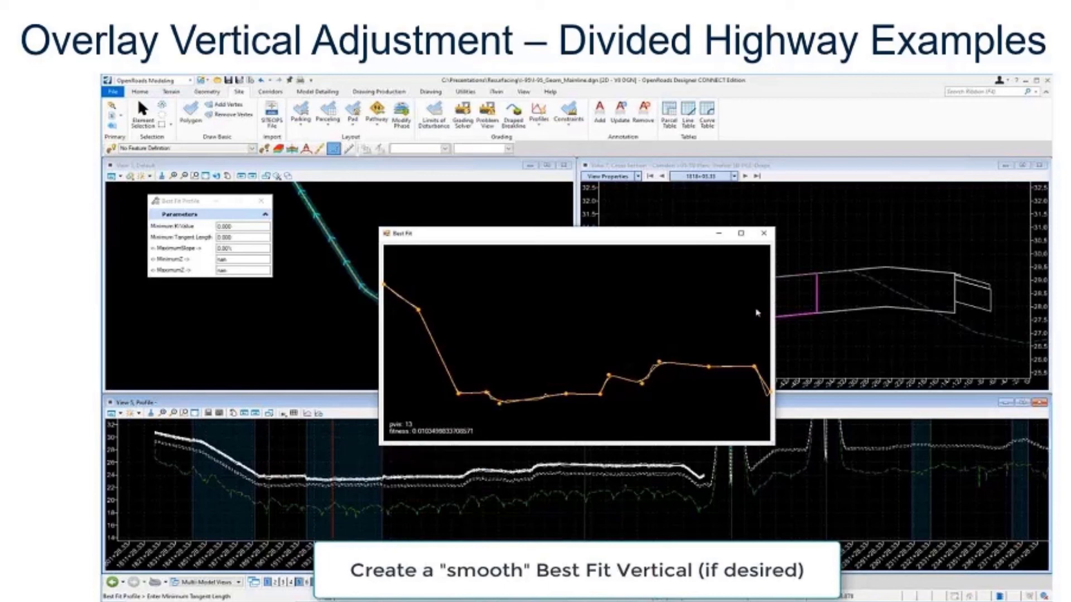
Close the best fit progress window and reset to finish the 13-PVI smoothed profile
{"action": "left_click", "coordinate": [765, 235]}
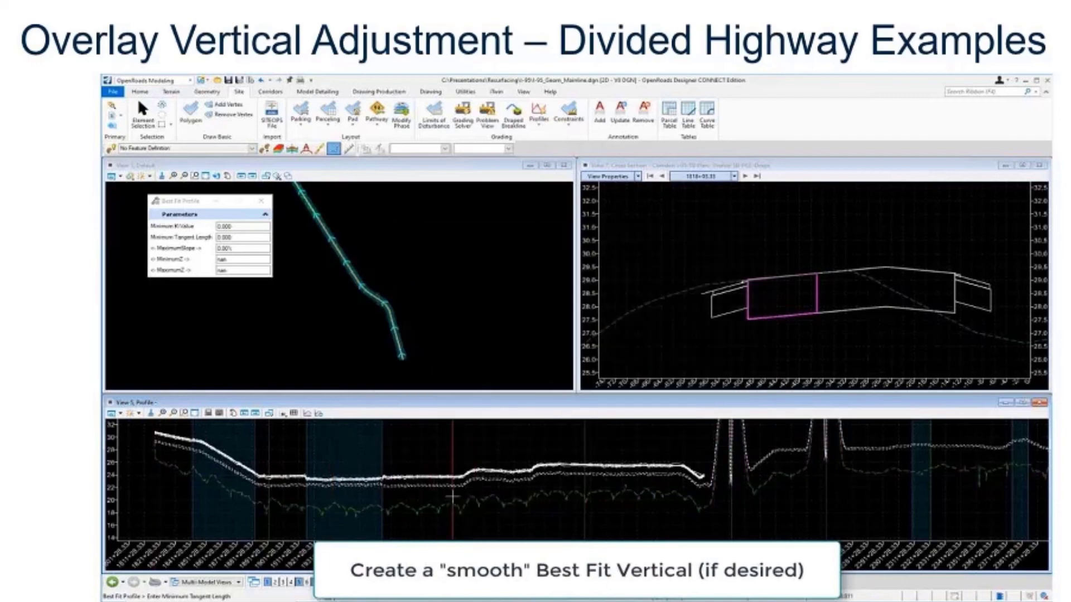
{"action": "right_click", "coordinate": [431, 511]}
{"action": "scroll", "coordinate": [446, 491], "scroll_direction": "up", "scroll_amount": 3}
{"action": "scroll", "coordinate": [467, 476], "scroll_direction": "up", "scroll_amount": 5}
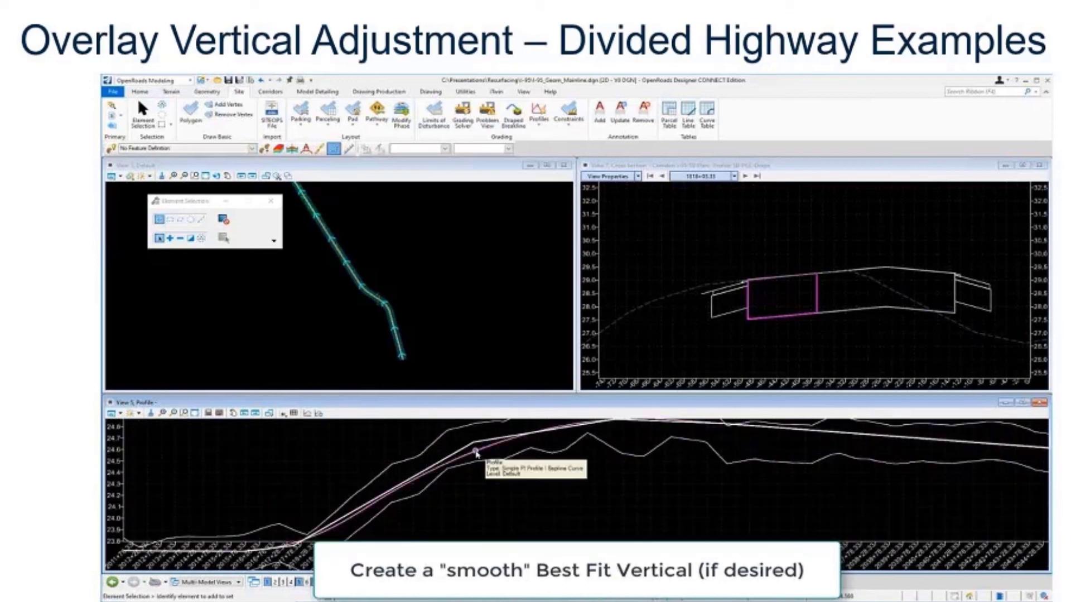
Select the smoothed Simple PI profile and zoom out to show curve values 2757.947 through 17997.661
{"action": "left_click", "coordinate": [473, 455]}
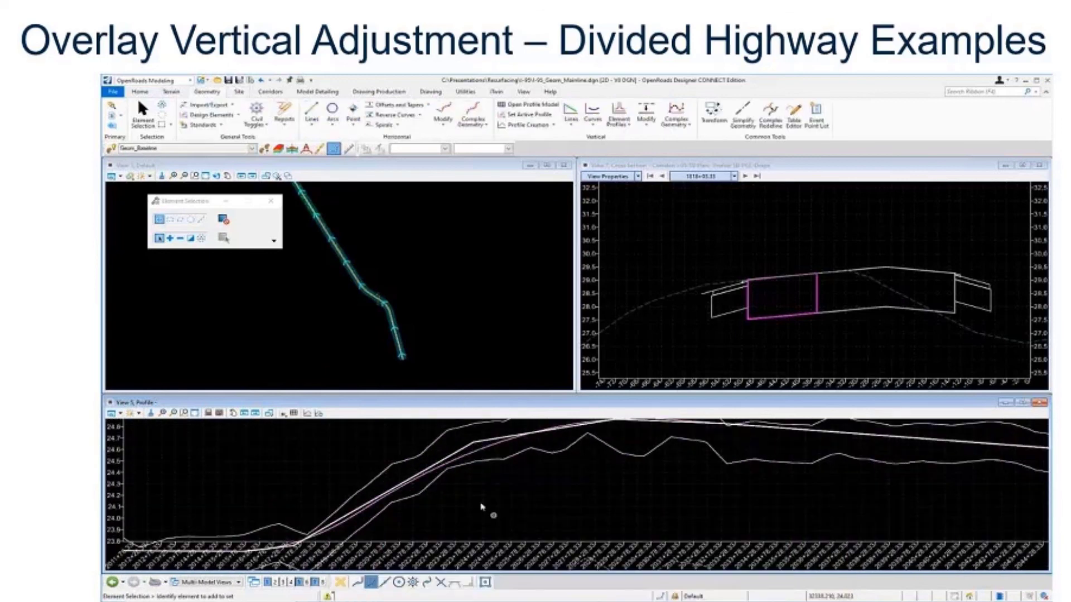
{"action": "left_click", "coordinate": [475, 453]}
{"action": "scroll", "coordinate": [501, 489], "scroll_direction": "down", "scroll_amount": 5}
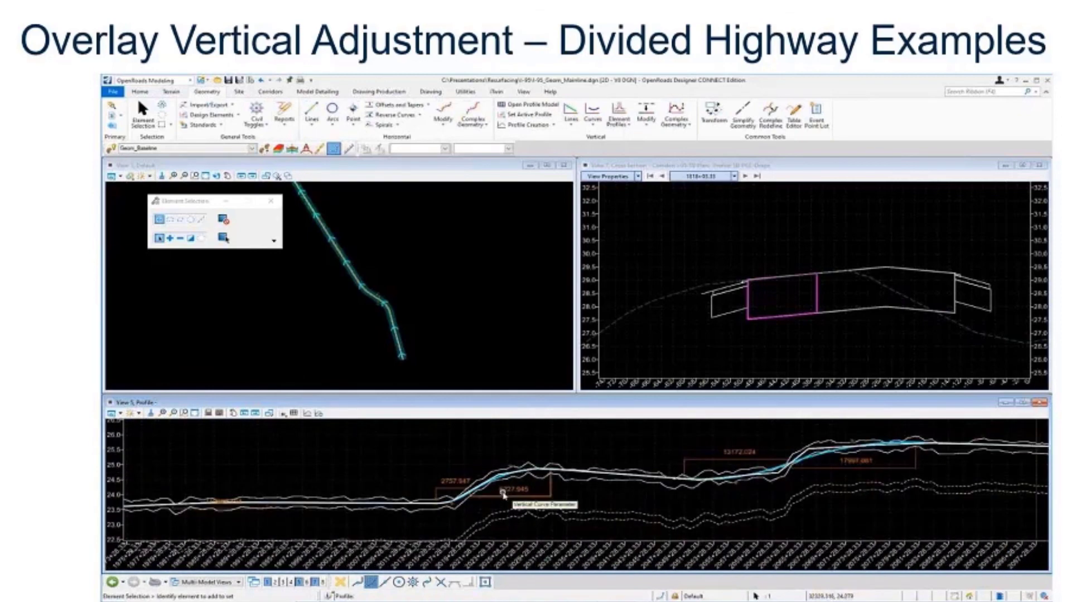
{"action": "scroll", "coordinate": [503, 494], "scroll_direction": "down", "scroll_amount": 2}
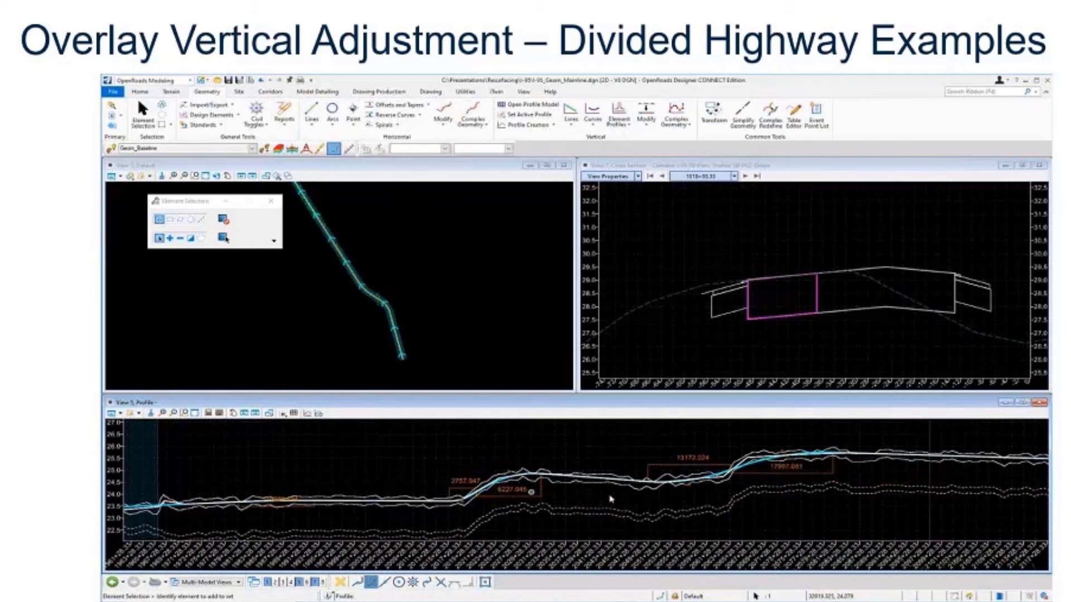